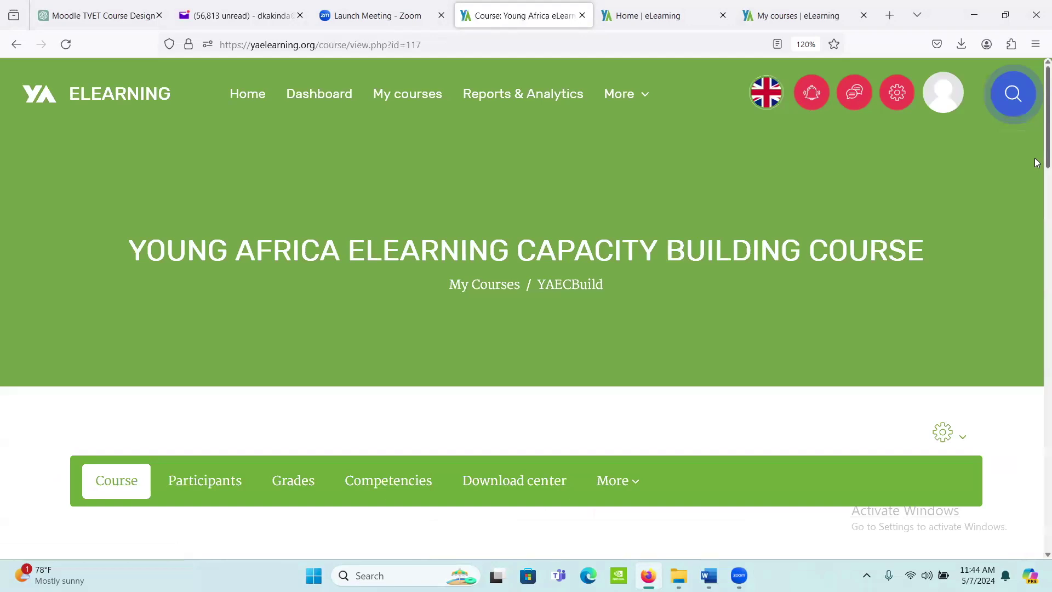
scroll(1038, 219, "down", 3)
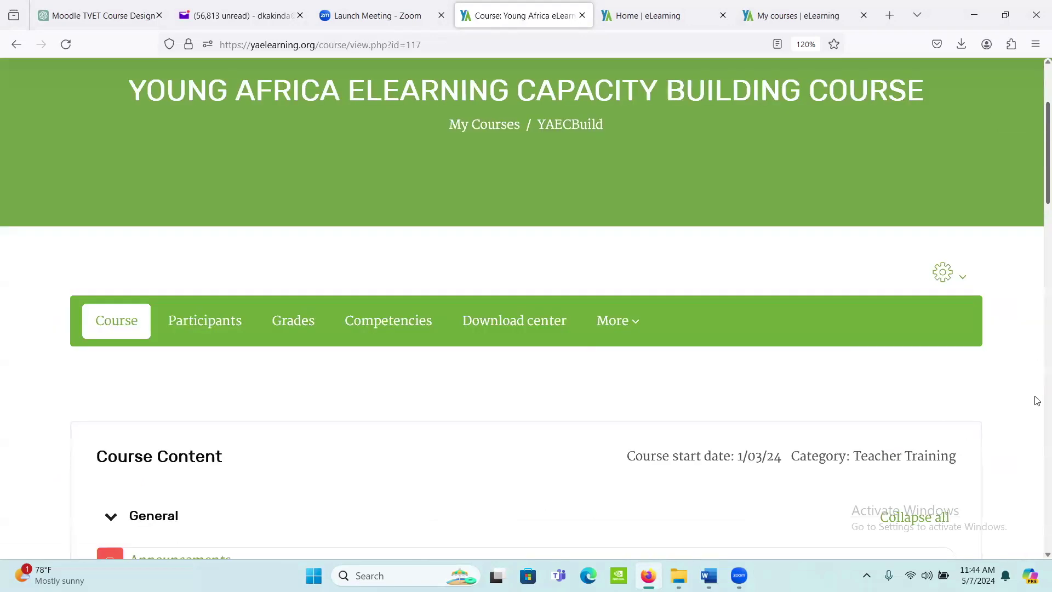
scroll(1037, 438, "down", 6)
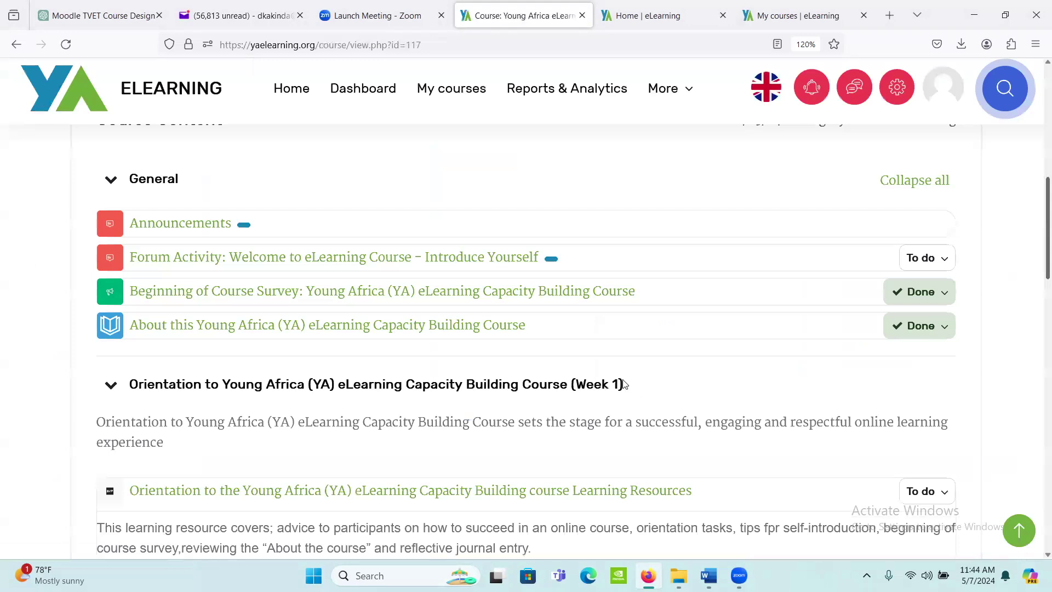
scroll(433, 324, "down", 10)
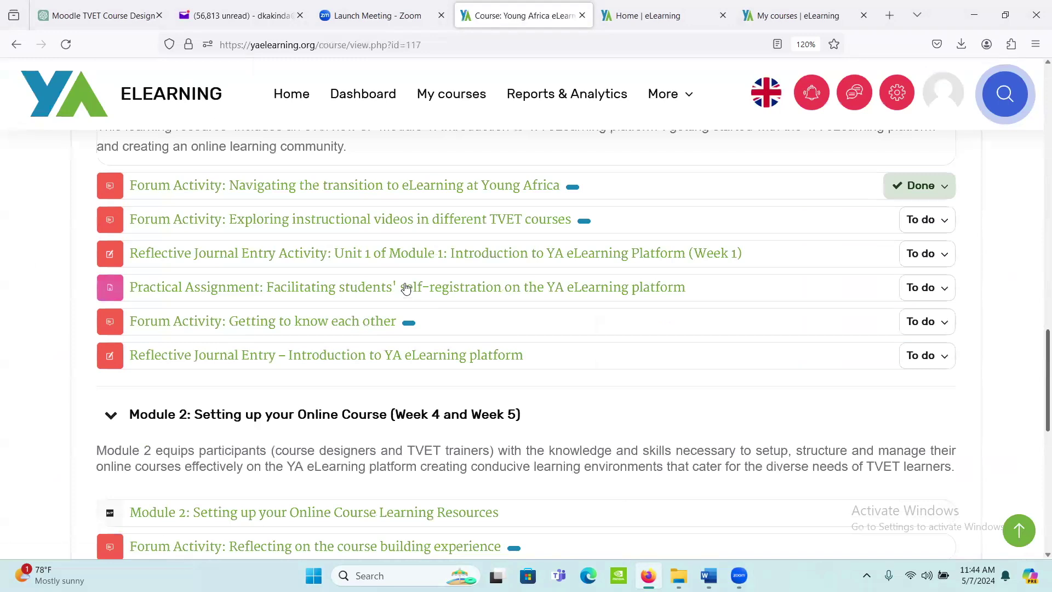
scroll(405, 288, "up", 1)
Open the Practical Assignment on students' self-registration and read its instructions and submission status.
left_click(405, 289)
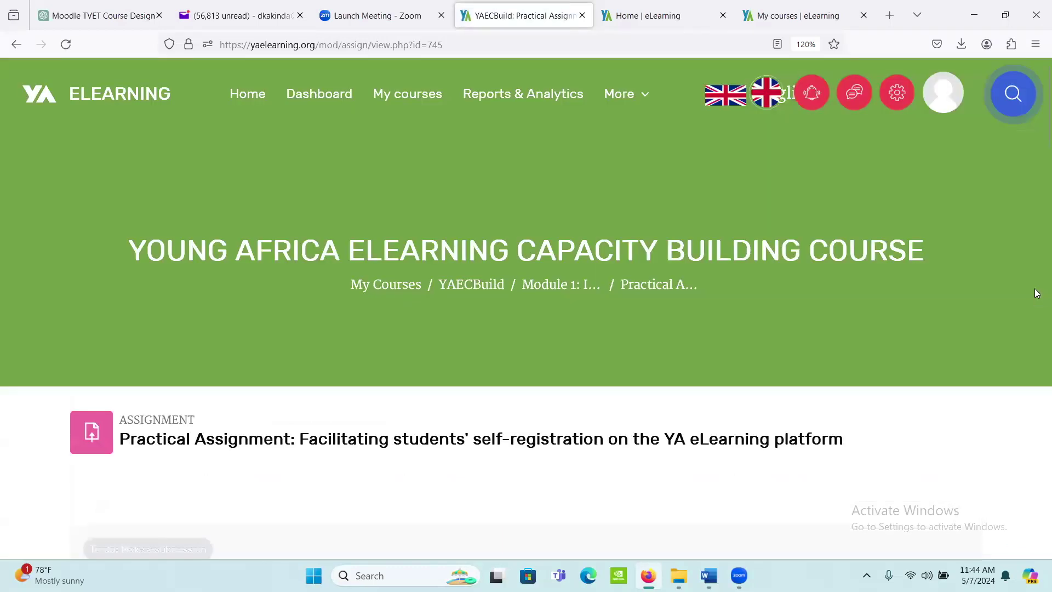
scroll(1038, 230, "down", 3)
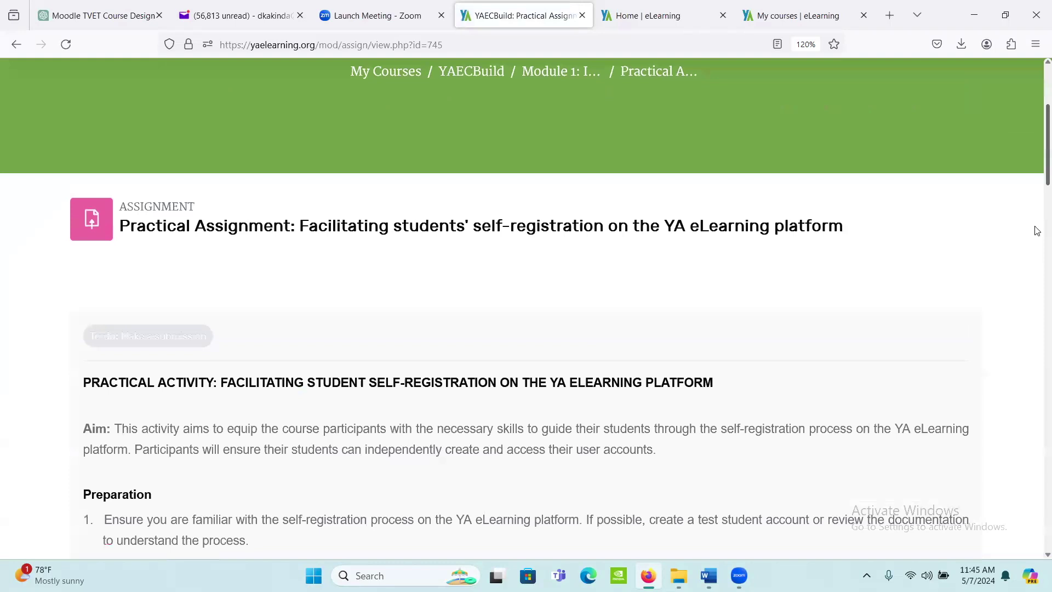
scroll(1038, 230, "down", 6)
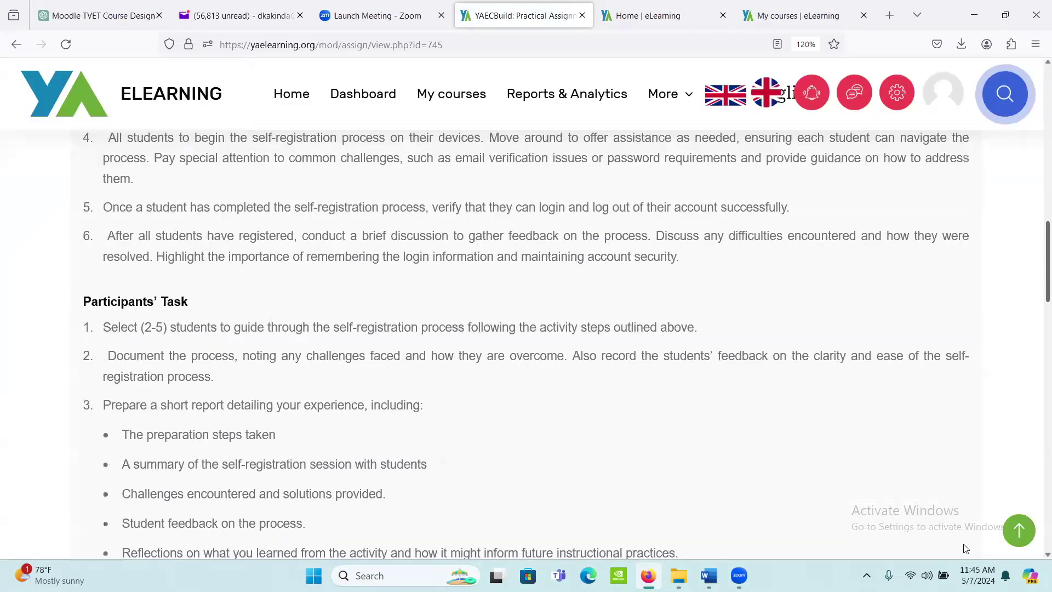
scroll(1013, 339, "up", 4)
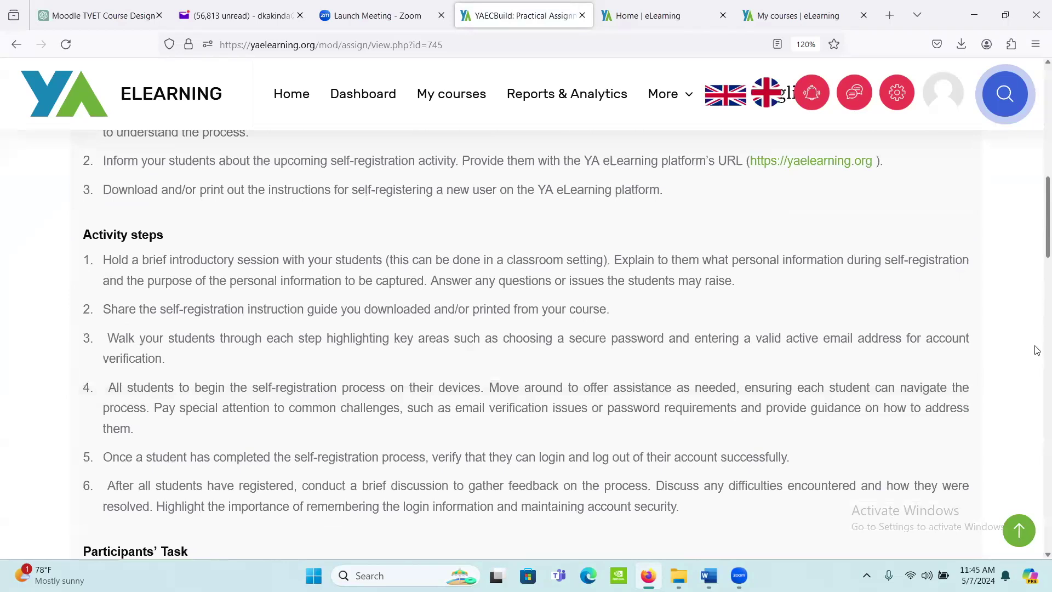
scroll(1037, 411, "down", 6)
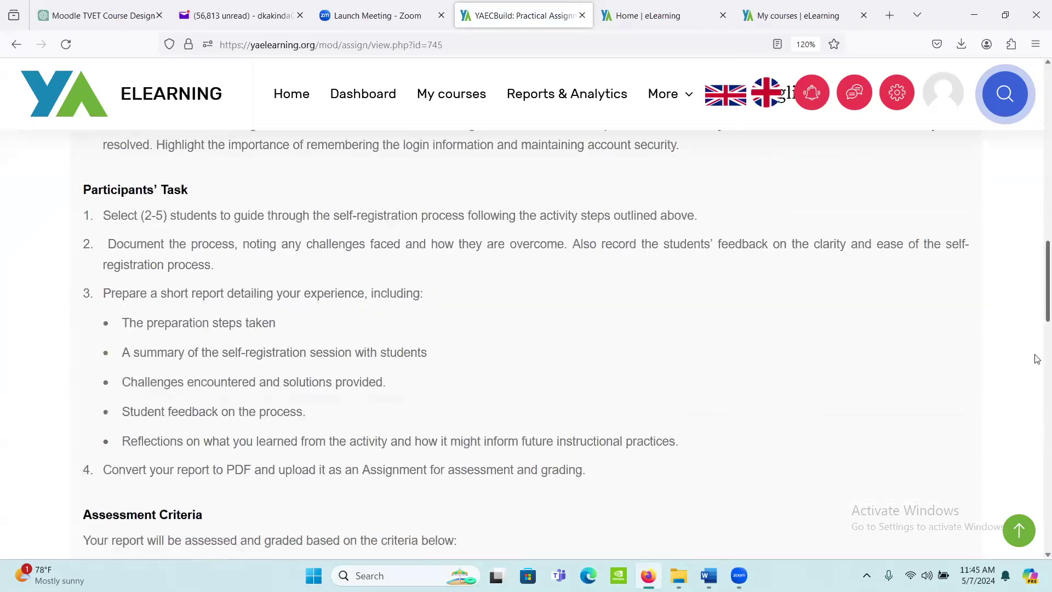
scroll(1037, 359, "down", 10)
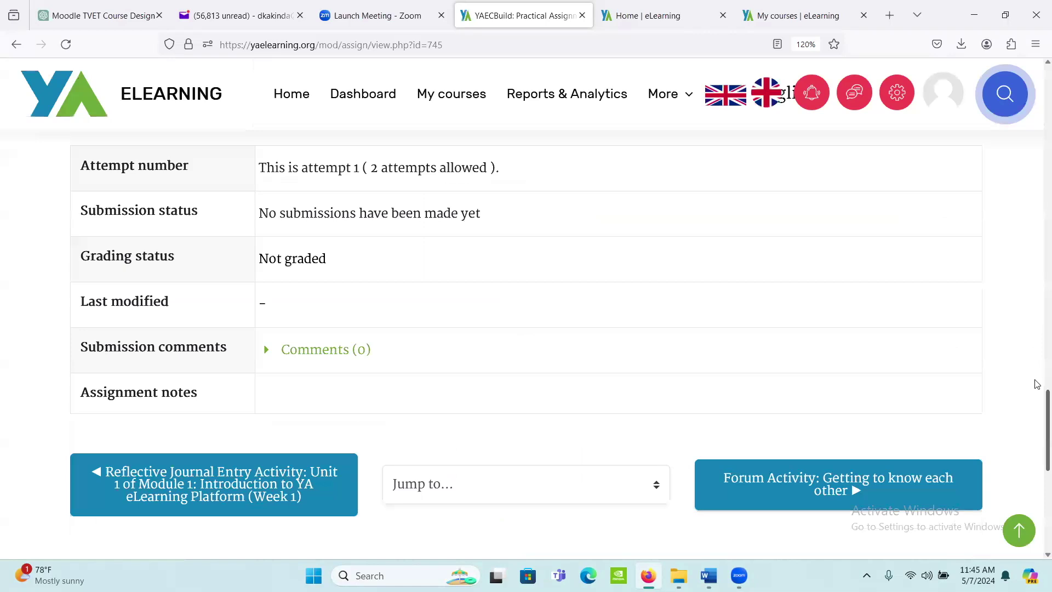
scroll(1037, 385, "up", 7)
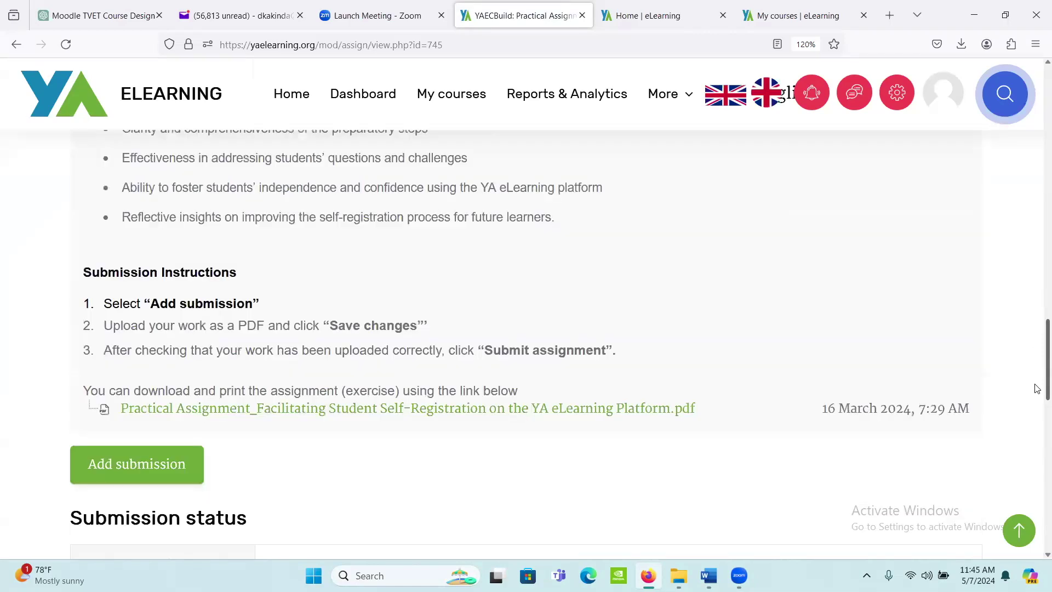
scroll(1037, 388, "down", 3)
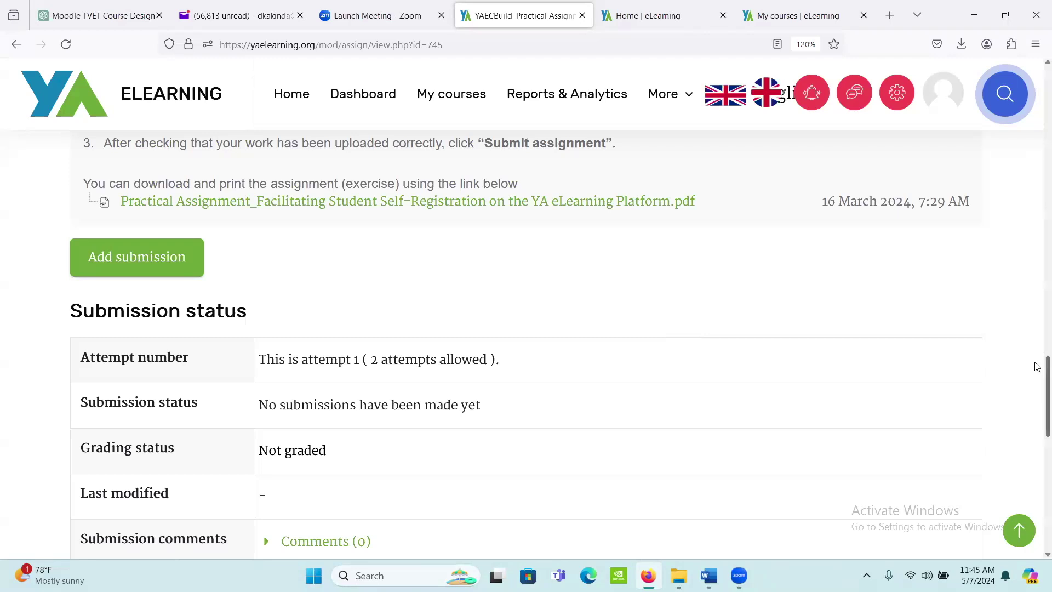
scroll(1037, 363, "up", 3)
scroll(1037, 364, "down", 1)
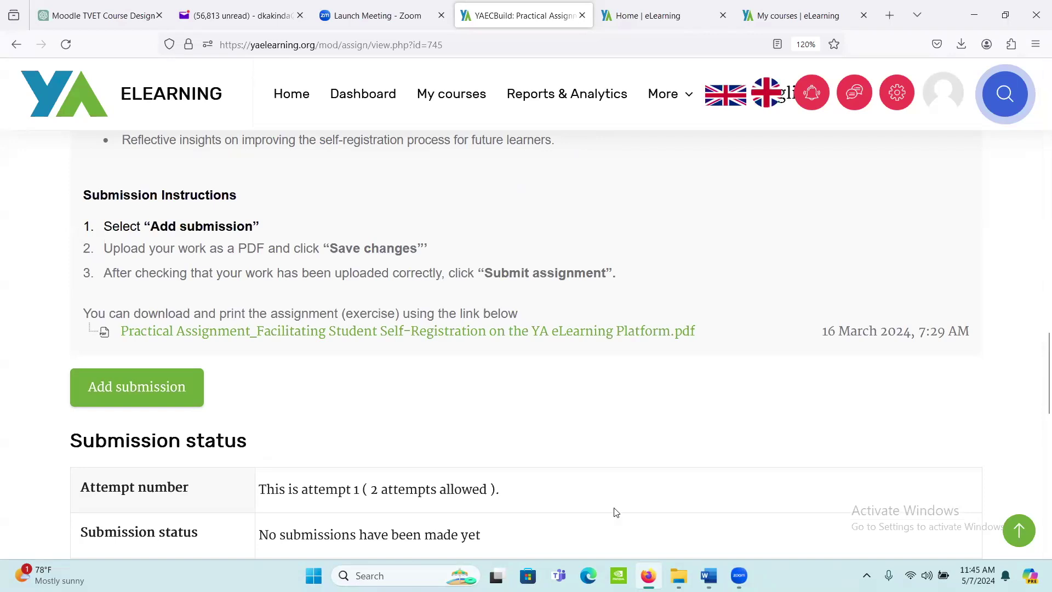
scroll(159, 450, "down", 1)
Start adding a submission to the practical assignment.
left_click(170, 384)
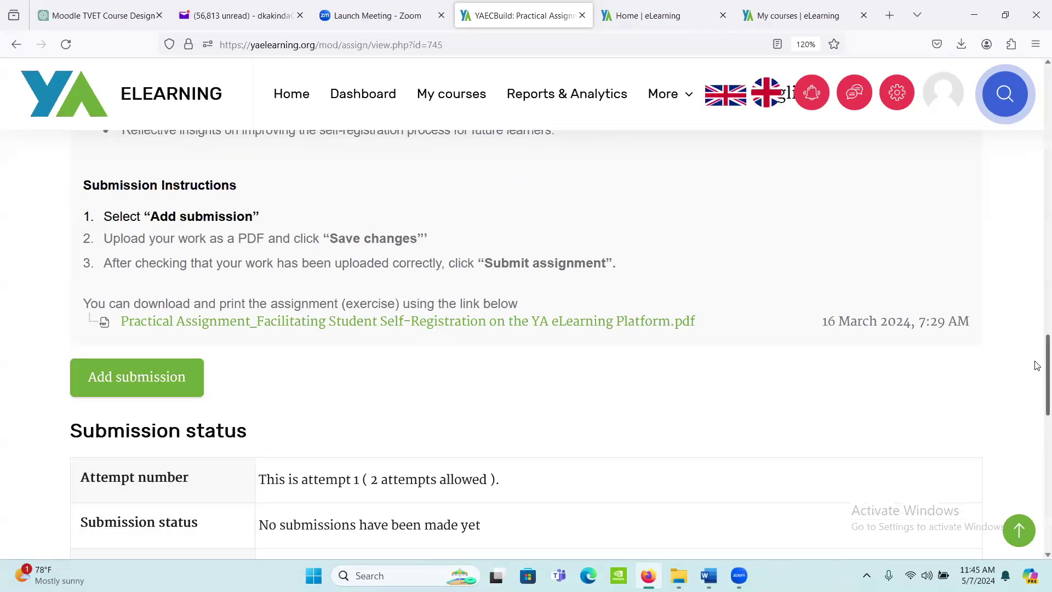
scroll(1037, 384, "down", 3)
scroll(1037, 387, "up", 1)
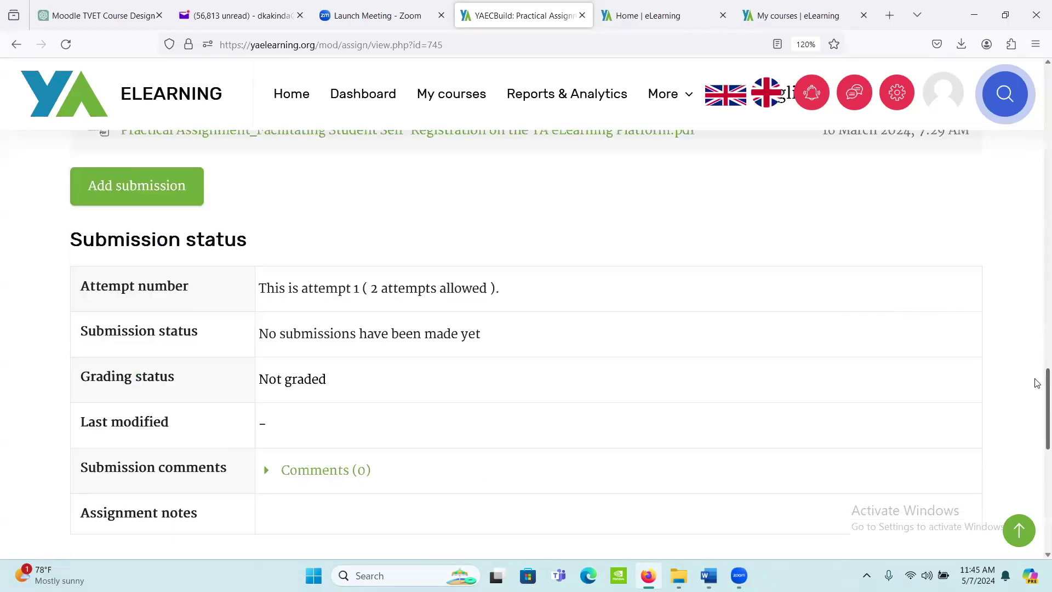
scroll(298, 307, "up", 1)
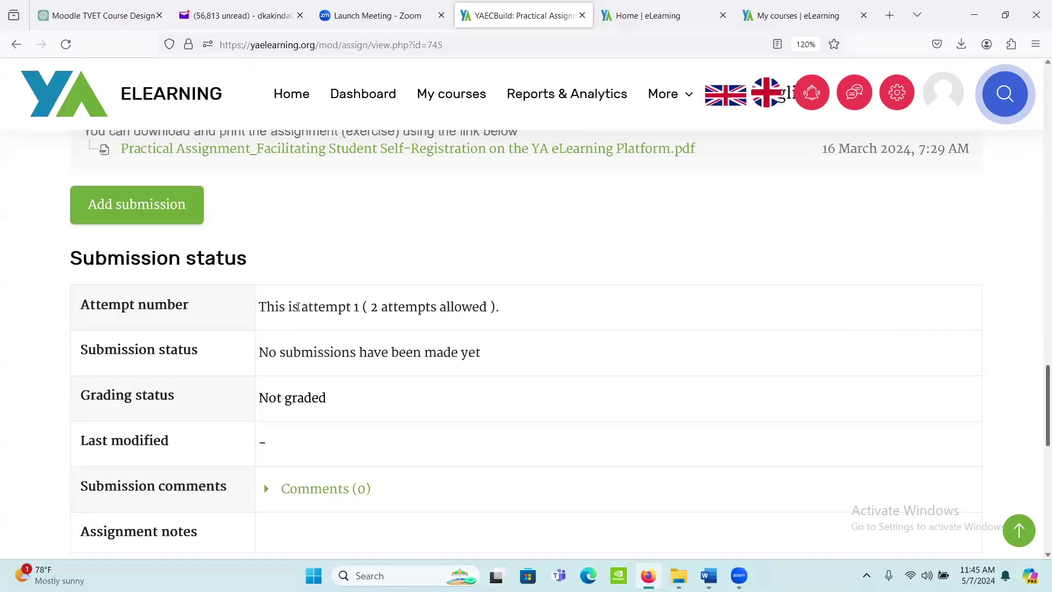
left_click(124, 206)
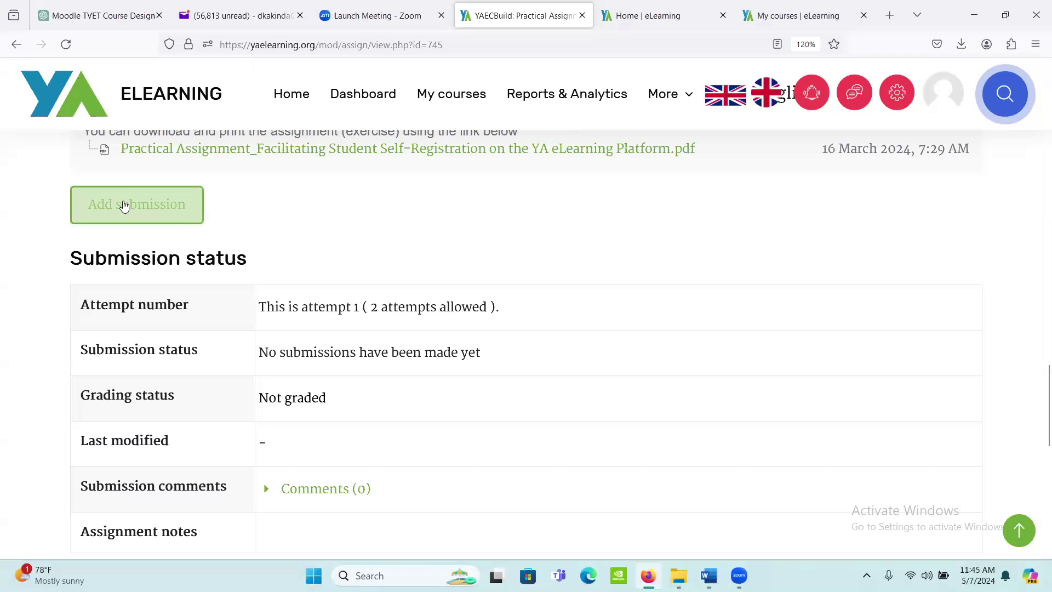
Load the Add submission form and bring its empty File submissions area into view.
left_click(125, 206)
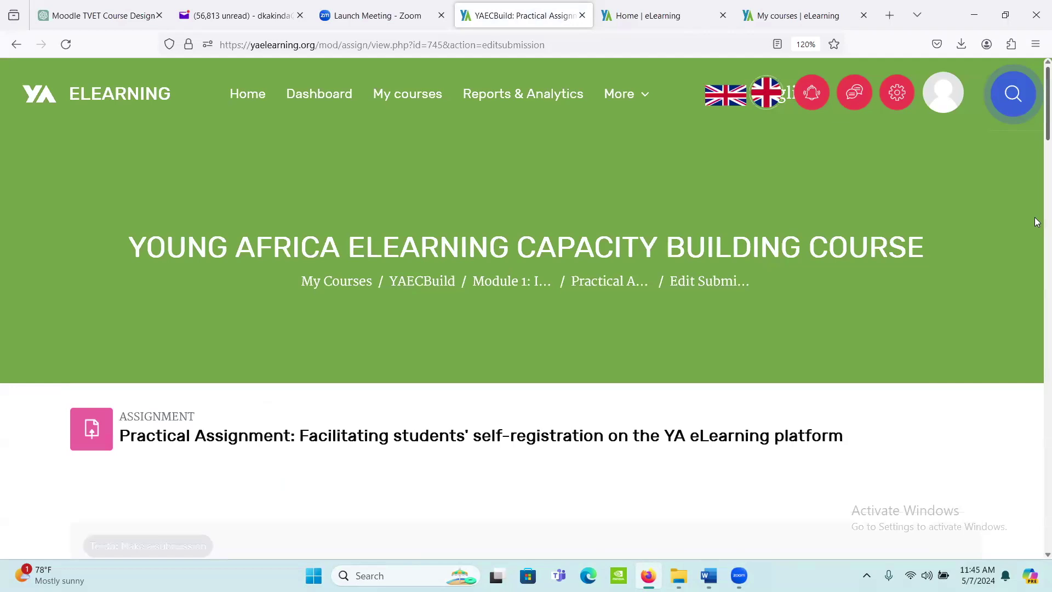
scroll(1037, 362, "down", 5)
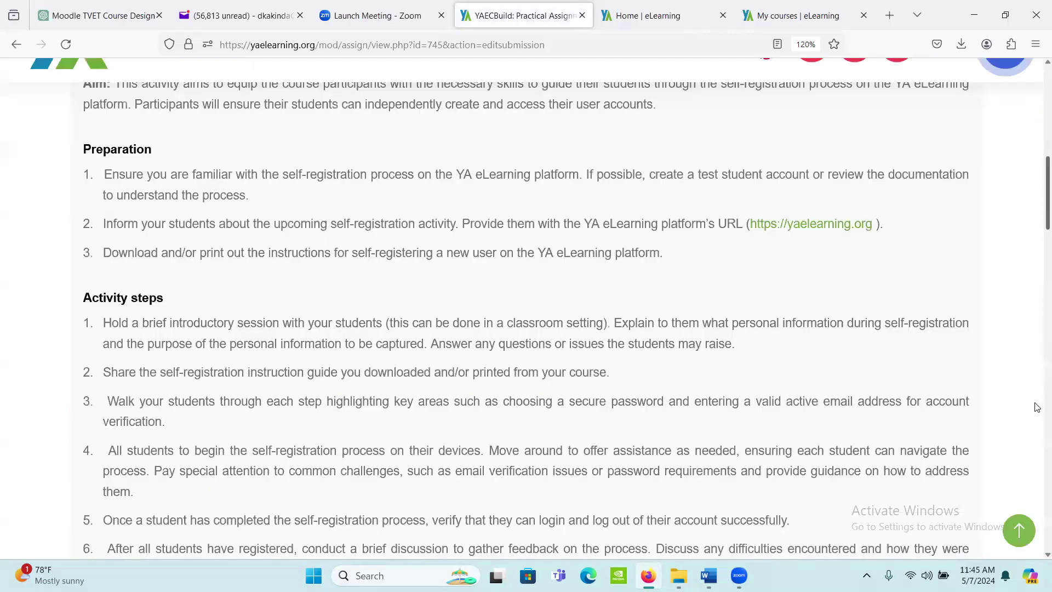
scroll(1038, 407, "down", 5)
scroll(1038, 405, "down", 1)
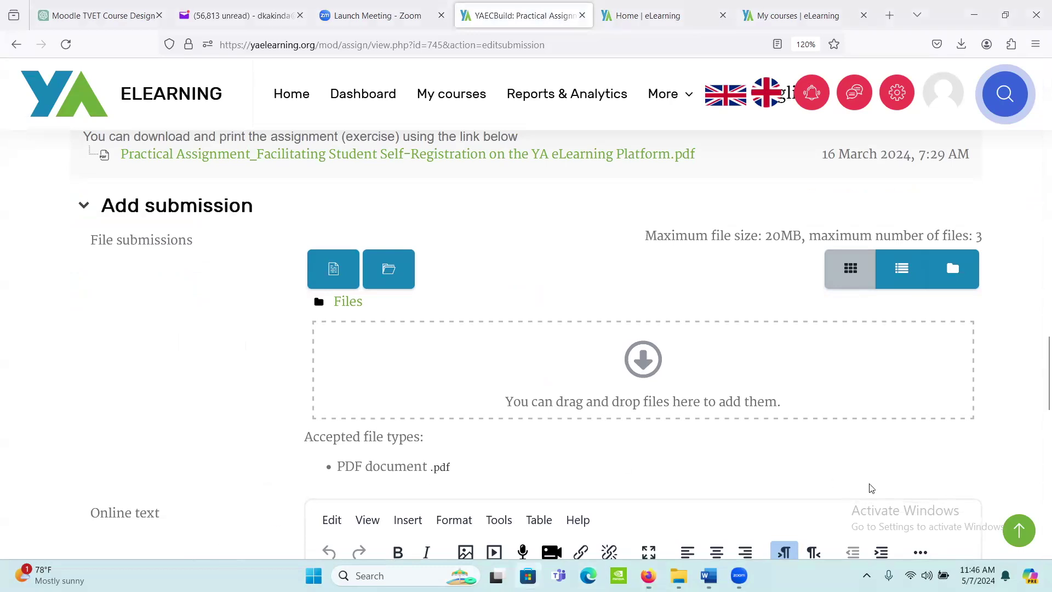
right_click(527, 576)
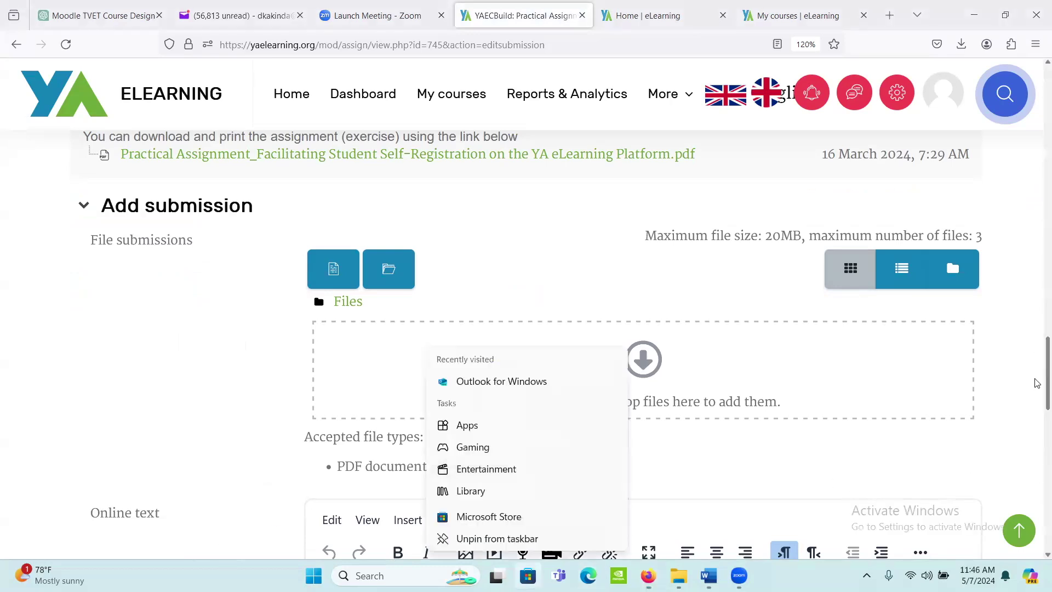
left_click(1036, 399)
scroll(1036, 399, "down", 3)
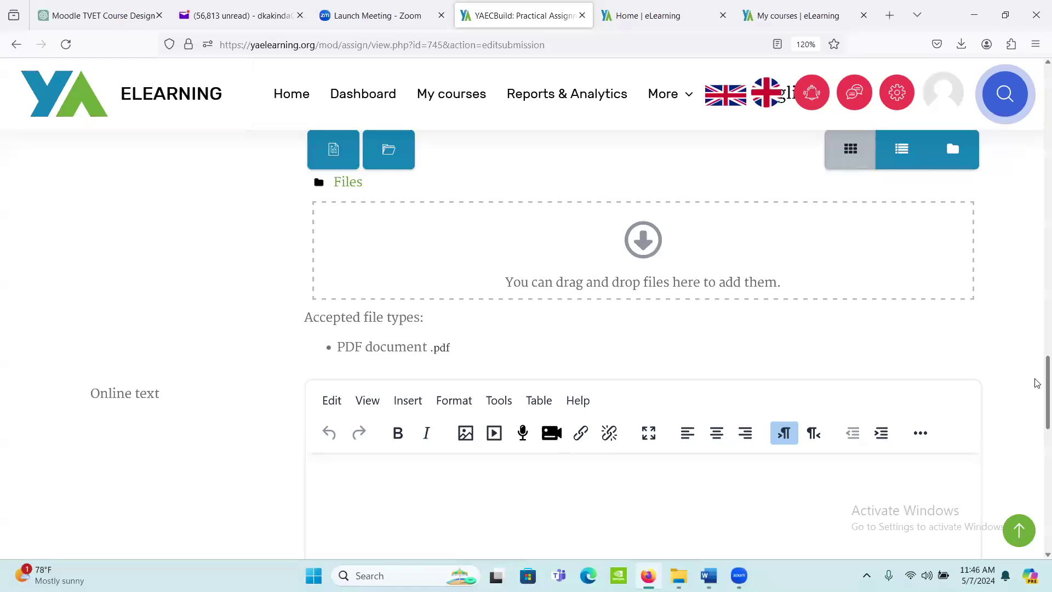
right_click(1035, 290)
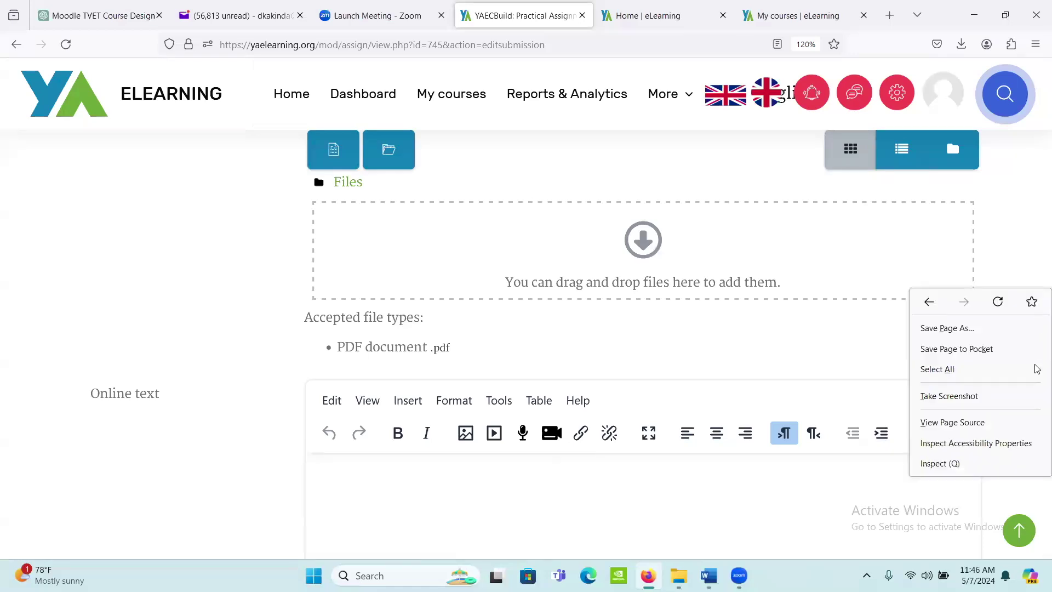
key("Escape")
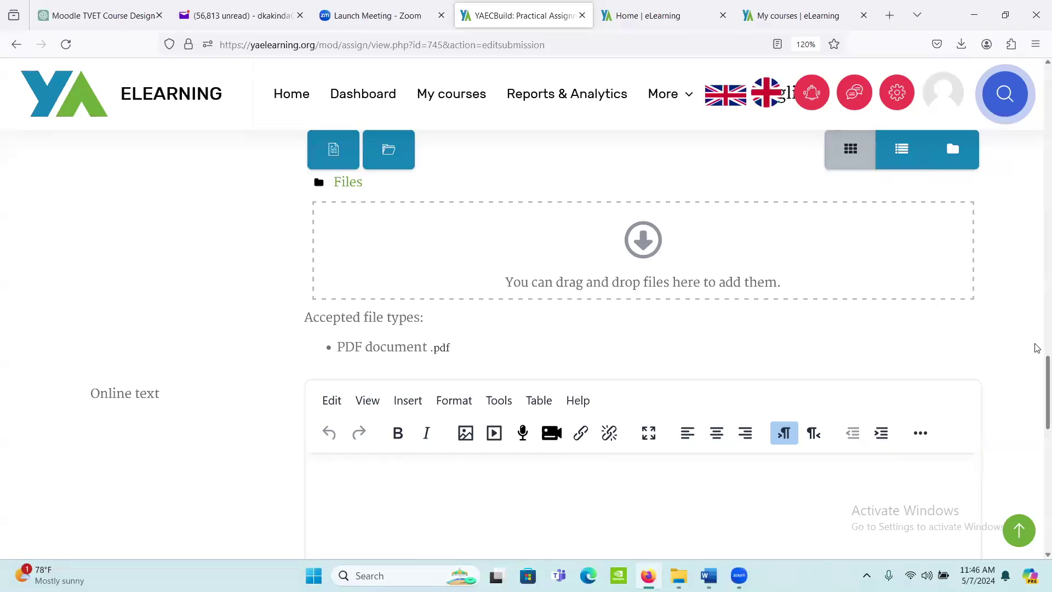
scroll(352, 296, "up", 6)
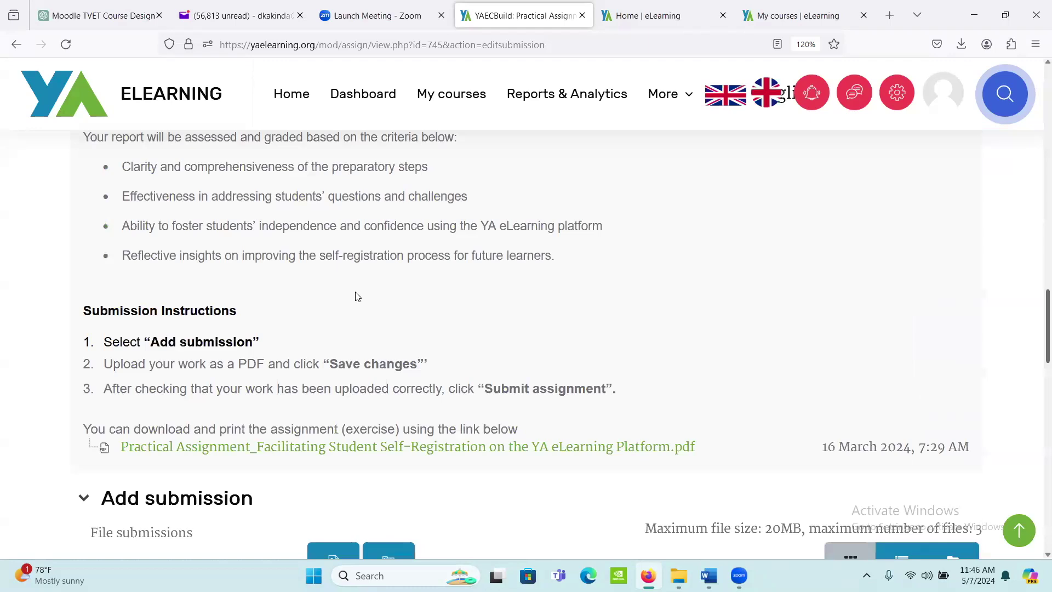
scroll(322, 285, "down", 4)
Upload INTRODUCTION FORUM.pdf from the Tuesday 7th may 2024 folder into the file submissions area.
left_click(322, 285)
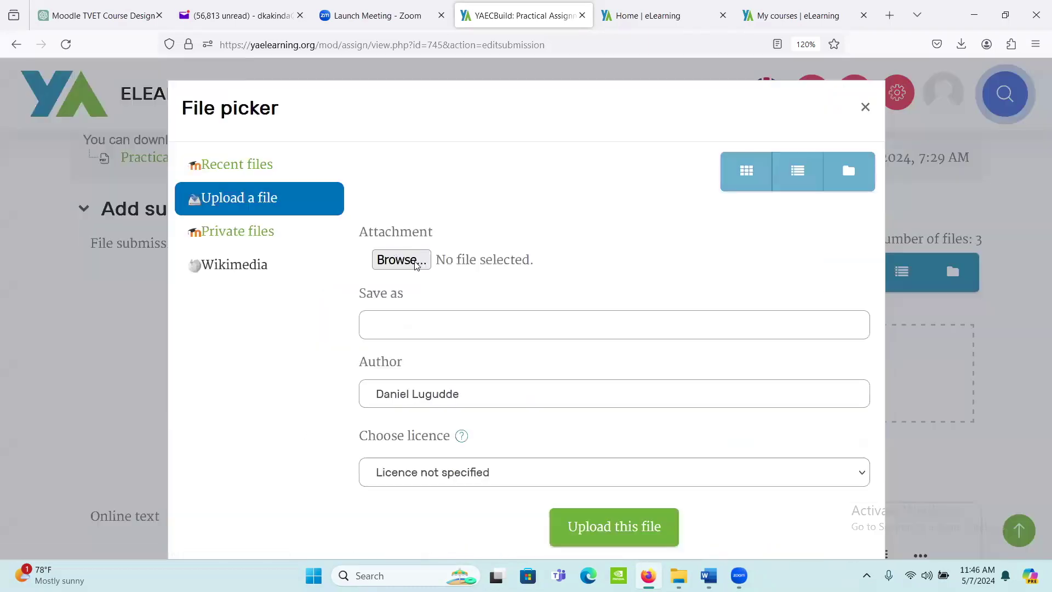
left_click(416, 266)
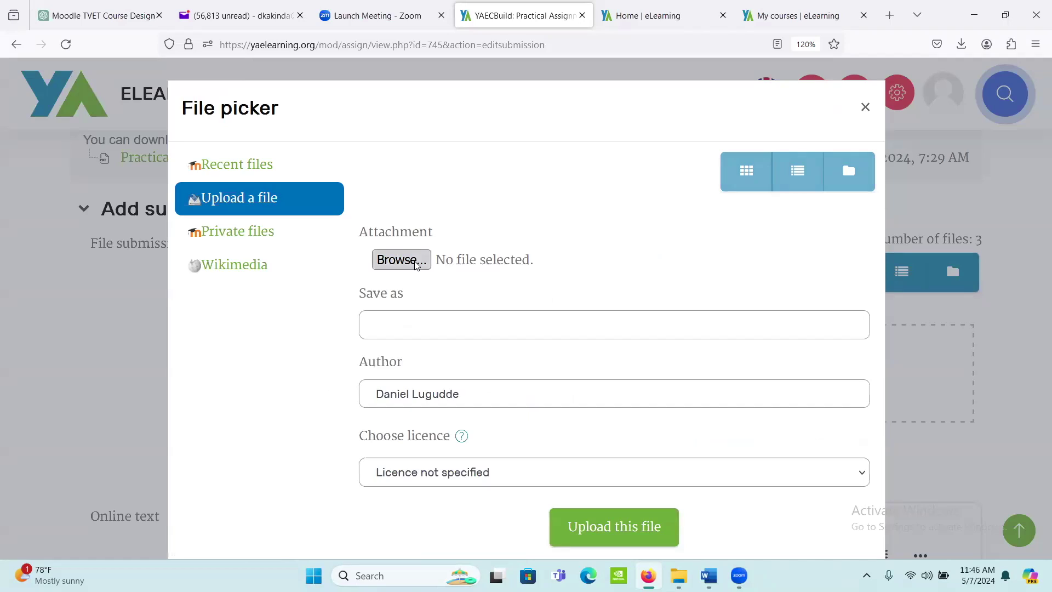
left_click(416, 265)
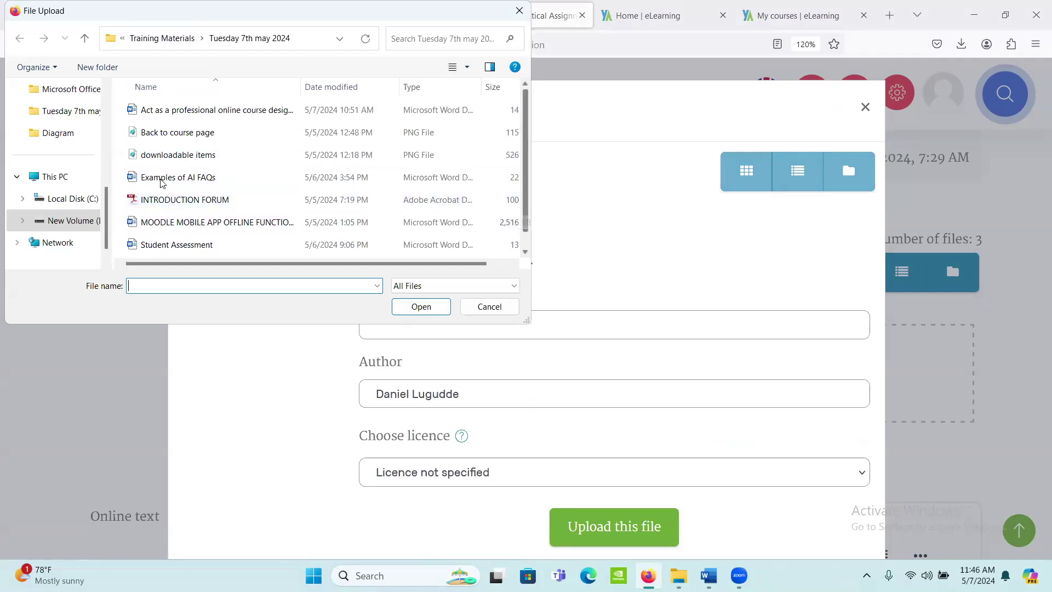
scroll(163, 182, "down", 1)
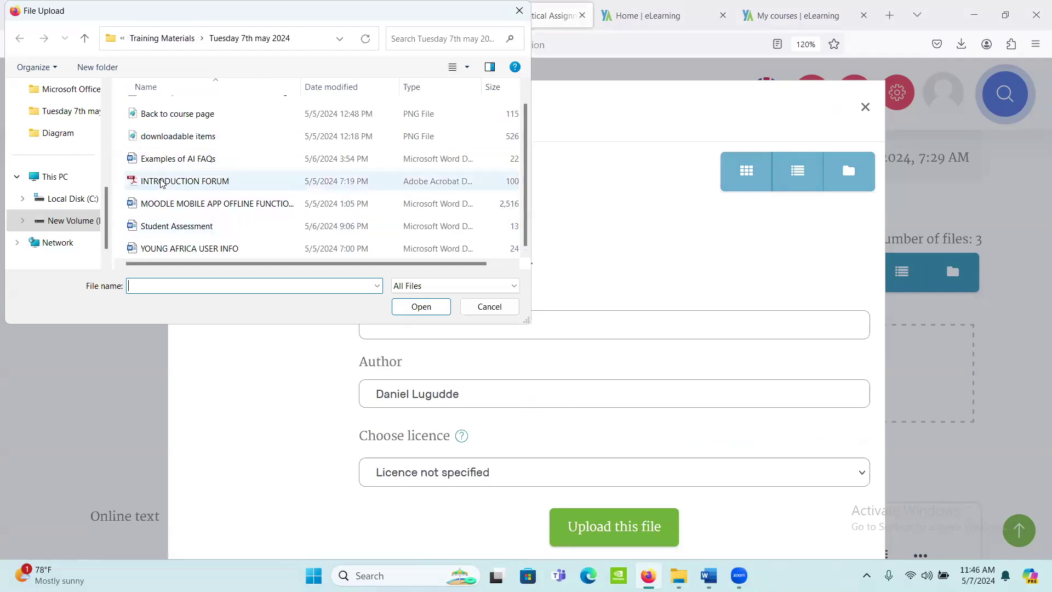
left_click(162, 182)
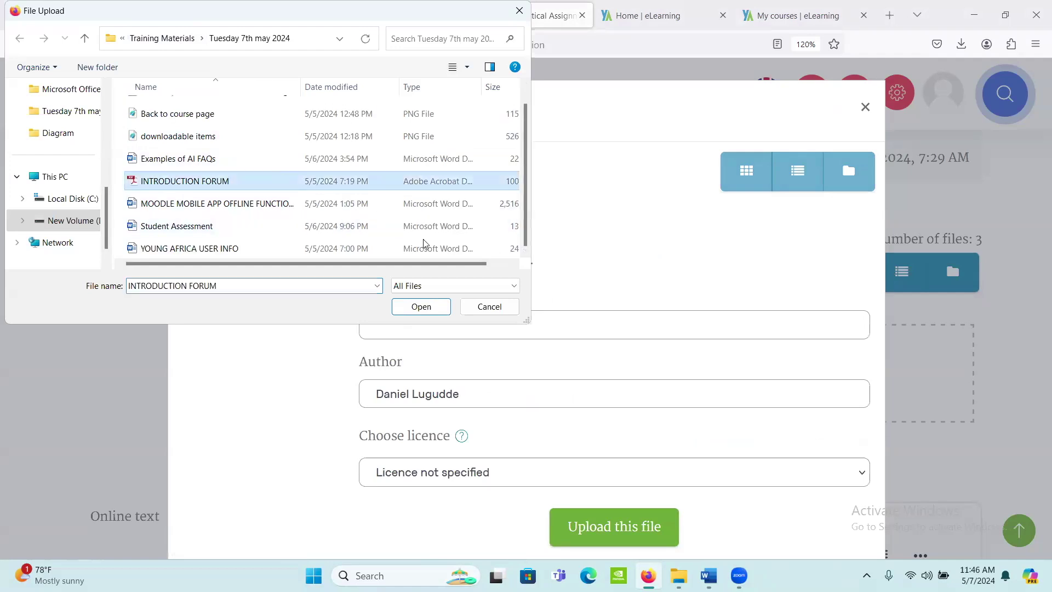
left_click(431, 317)
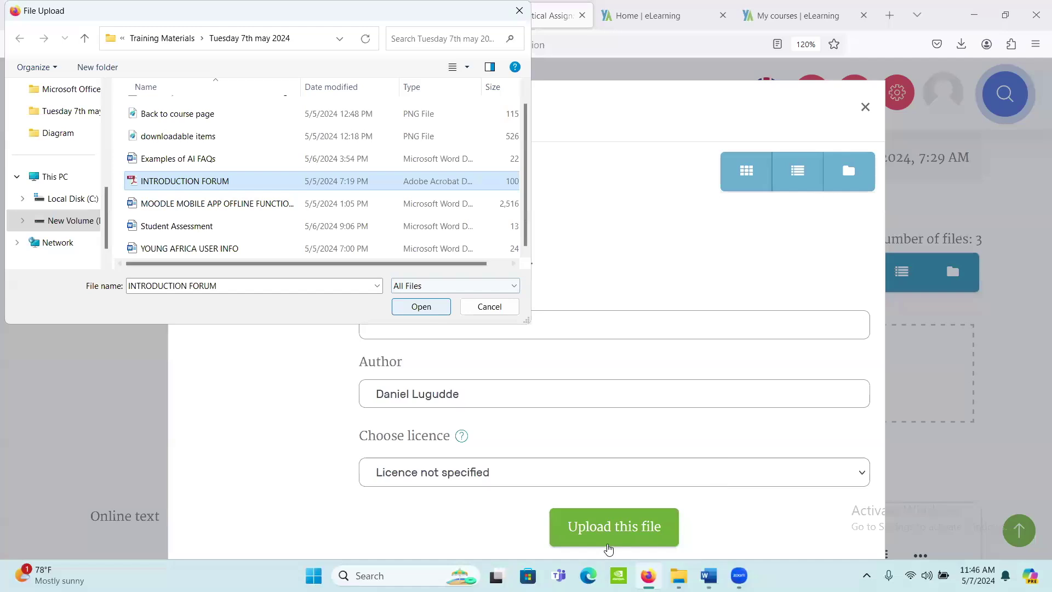
left_click(617, 530)
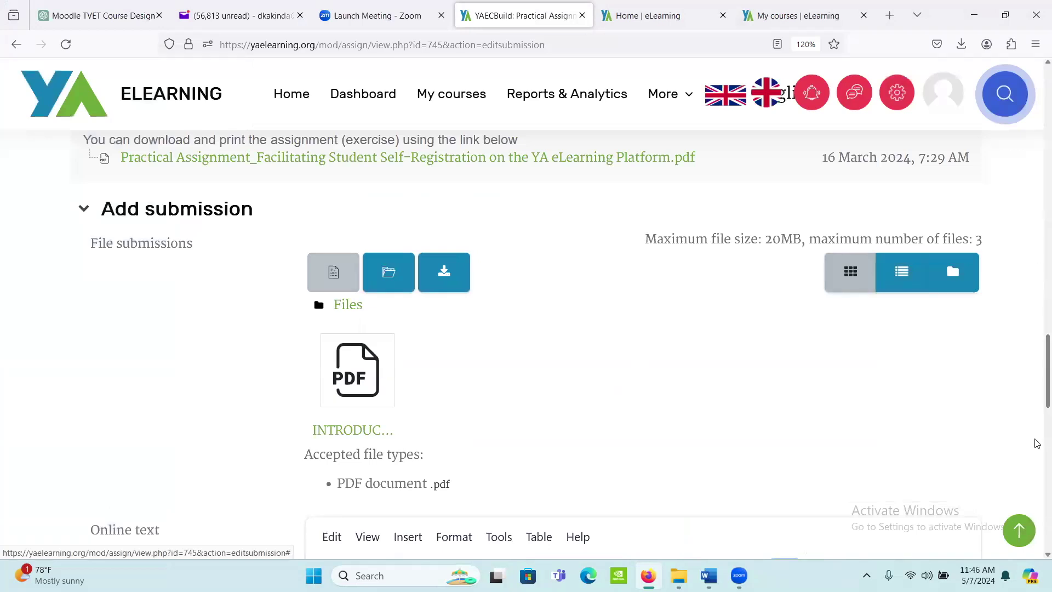
Save the submission with INTRODUCTION FORUM.pdf attached.
scroll(1037, 439, "down", 10)
scroll(1036, 401, "up", 5)
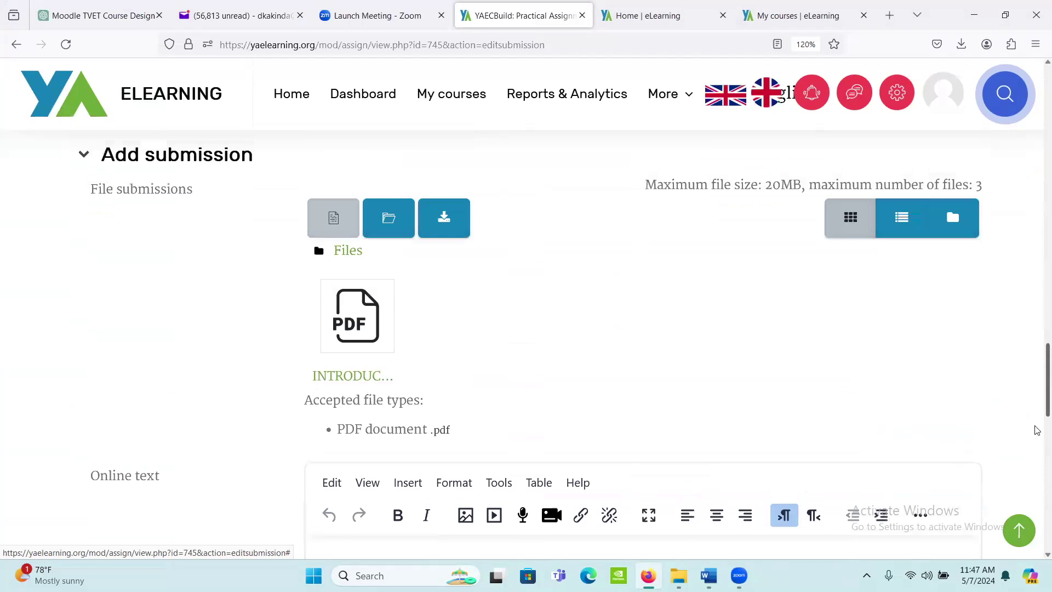
scroll(1038, 438, "down", 5)
scroll(1037, 453, "up", 2)
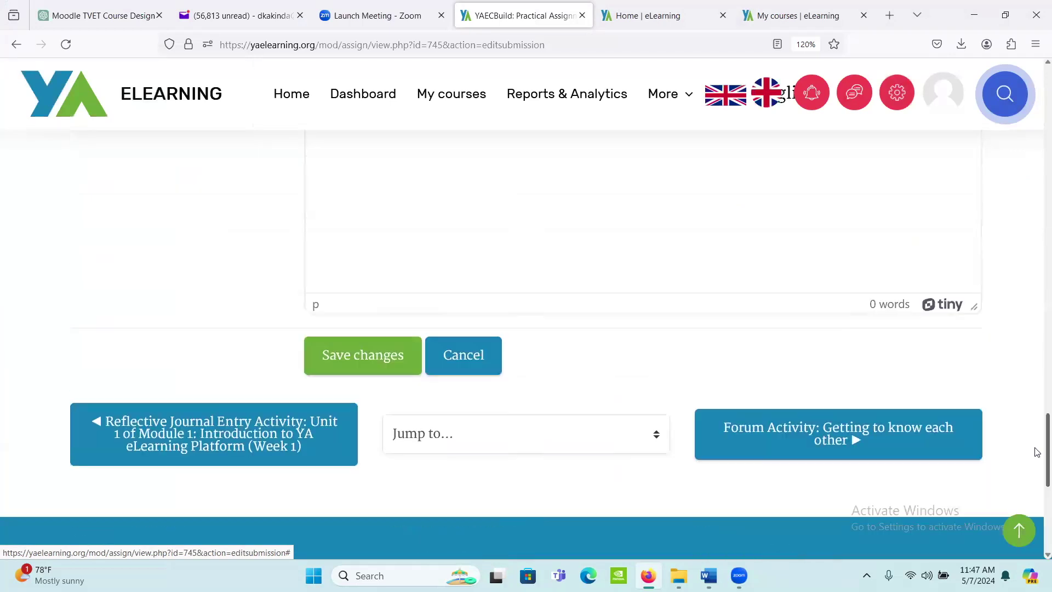
left_click(388, 364)
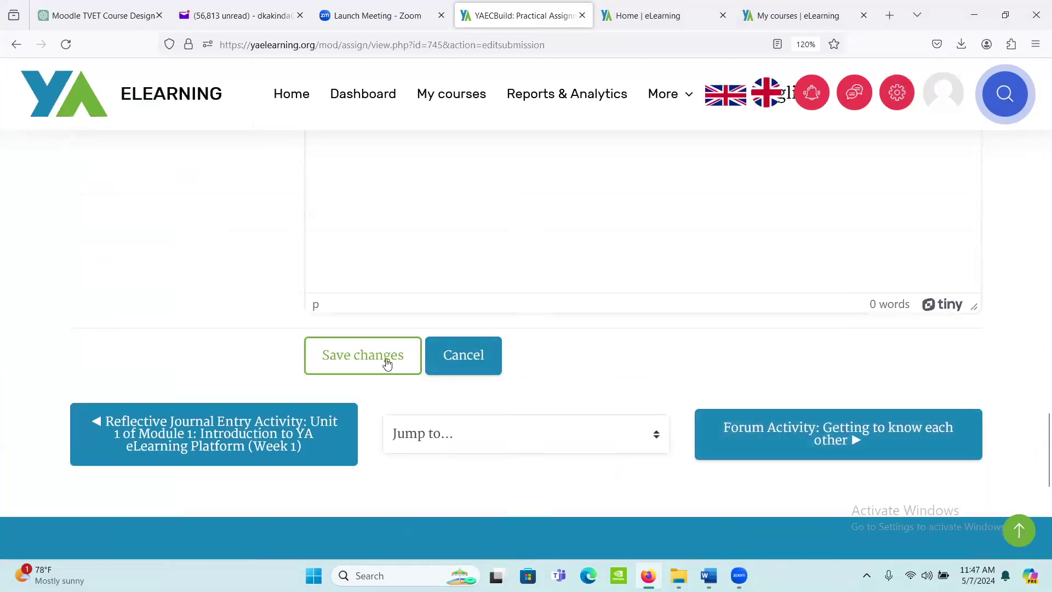
left_click(386, 359)
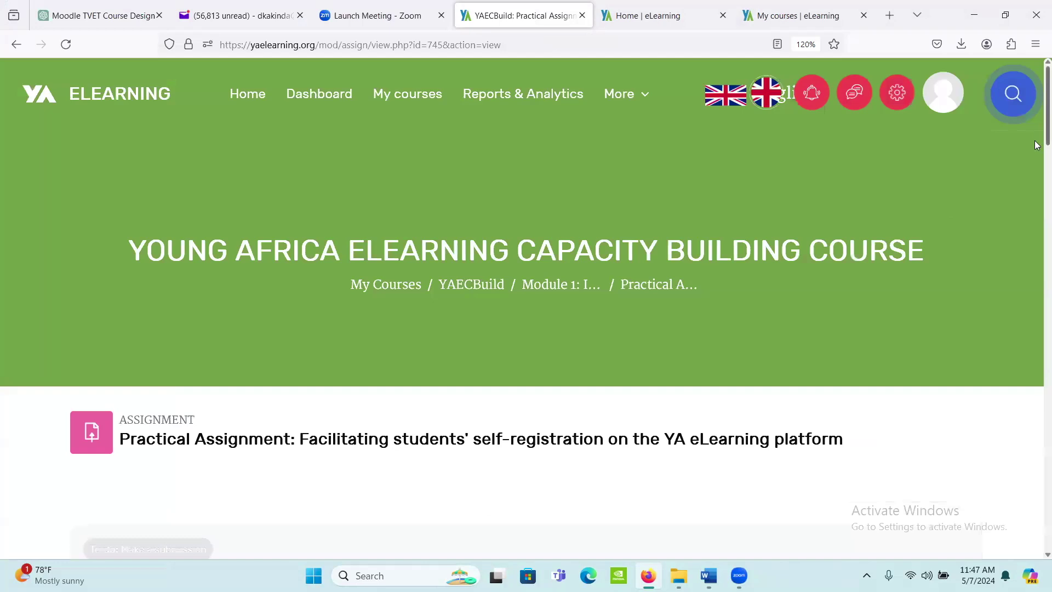
scroll(1036, 145, "down", 4)
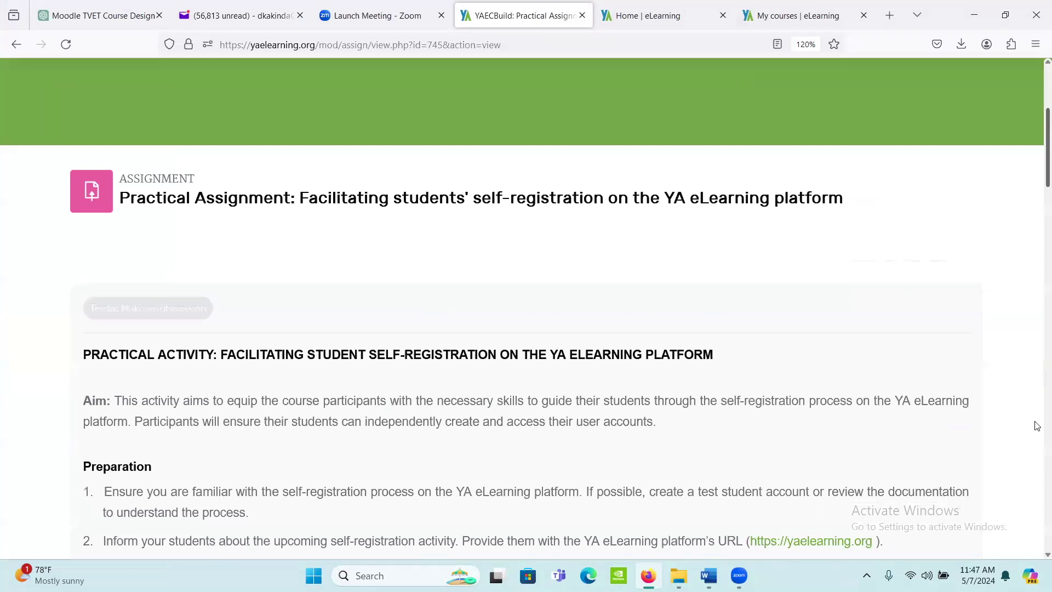
scroll(1037, 426, "down", 8)
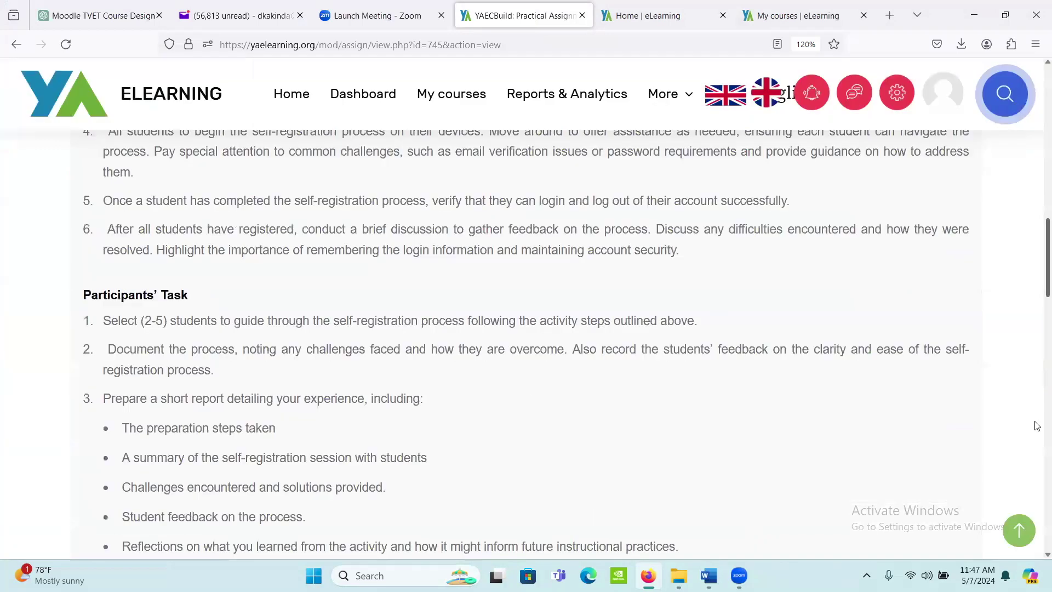
scroll(1037, 425, "down", 10)
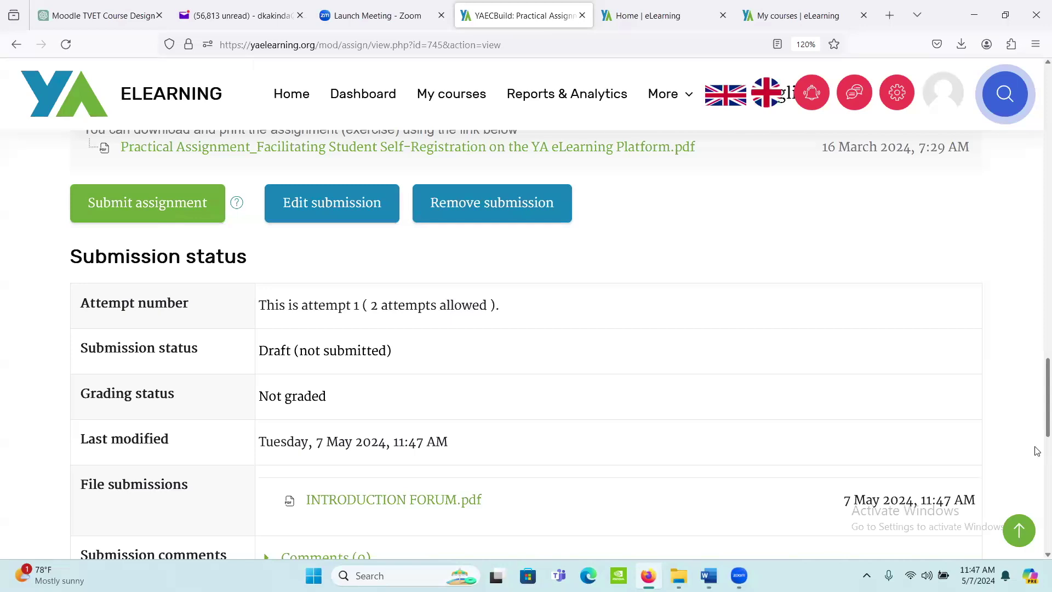
Submit the practical assignment for grading and scroll down the page.
key("Tab")
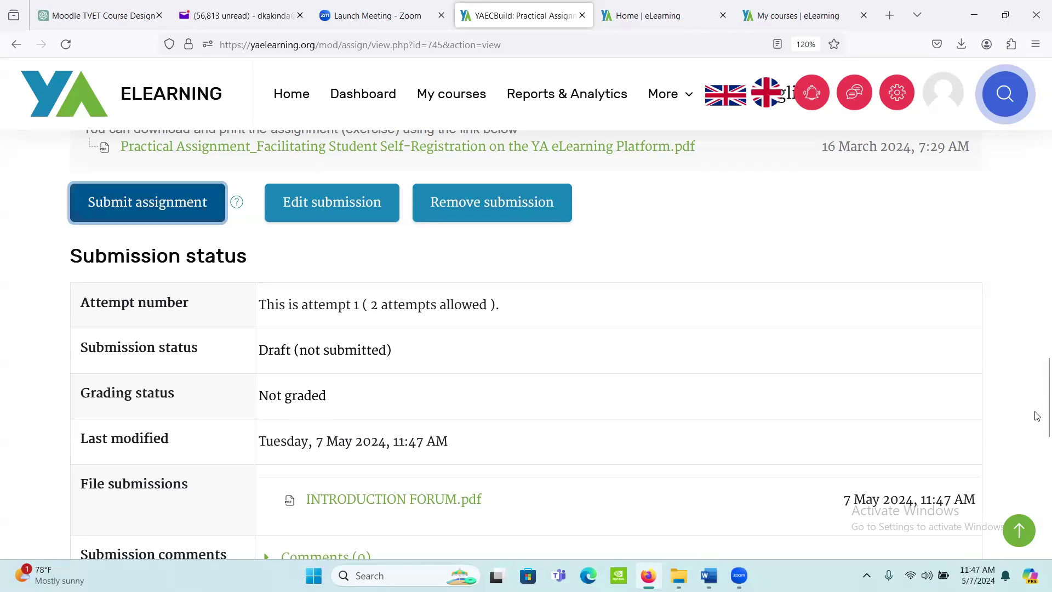
key("Return")
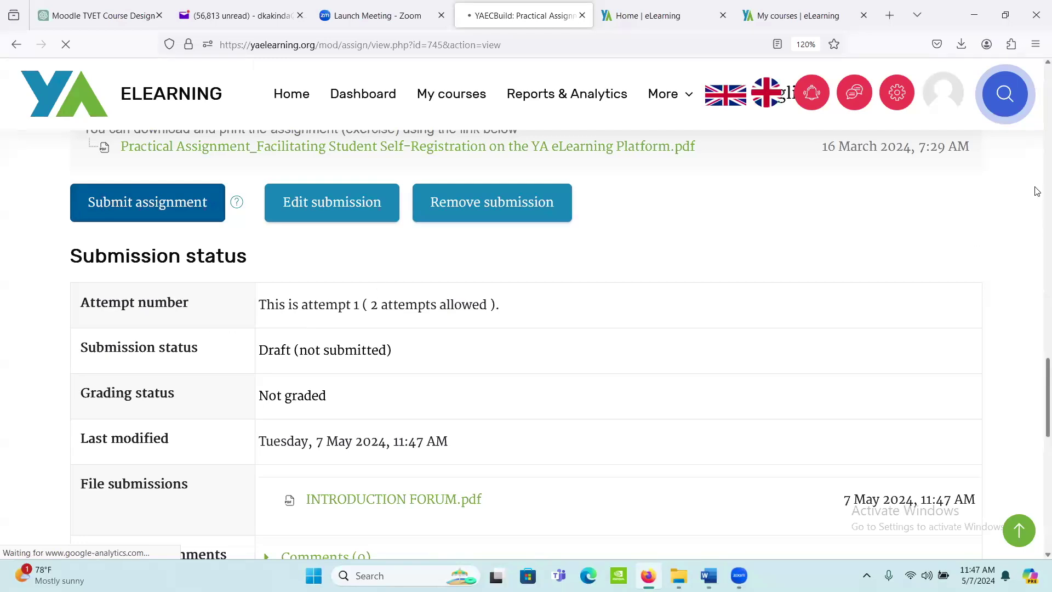
scroll(1037, 188, "down", 2)
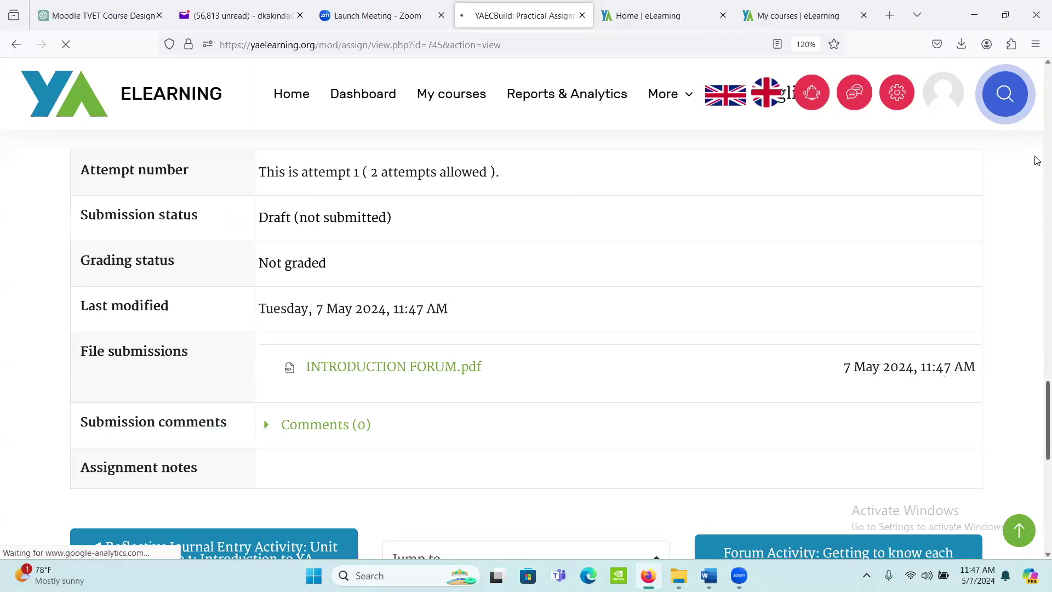
scroll(1037, 196, "down", 1)
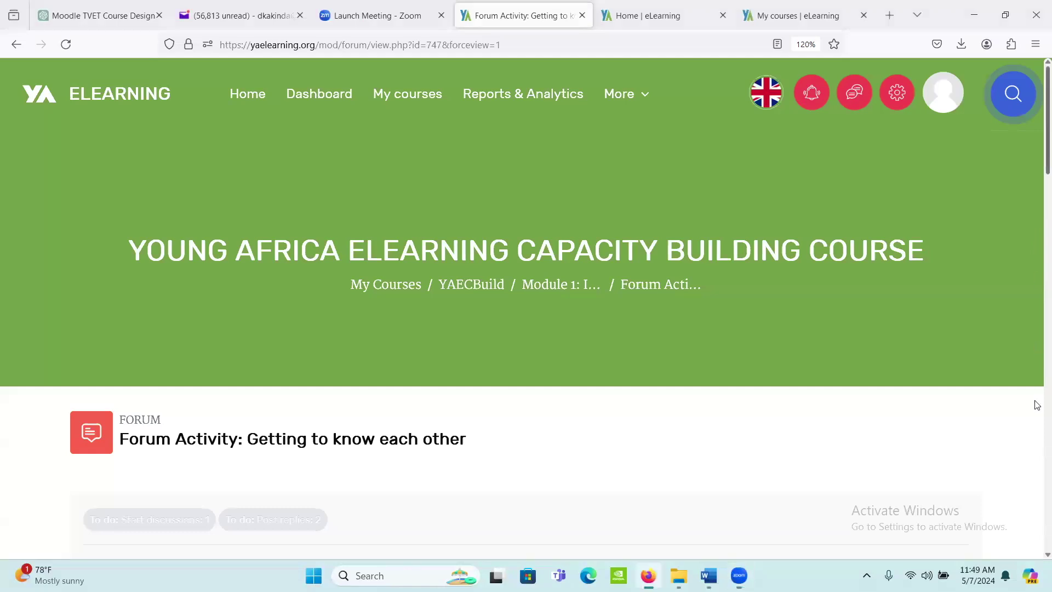
Look over the forum activity page, then close its browser tab.
scroll(1037, 433, "down", 10)
scroll(1033, 323, "down", 10)
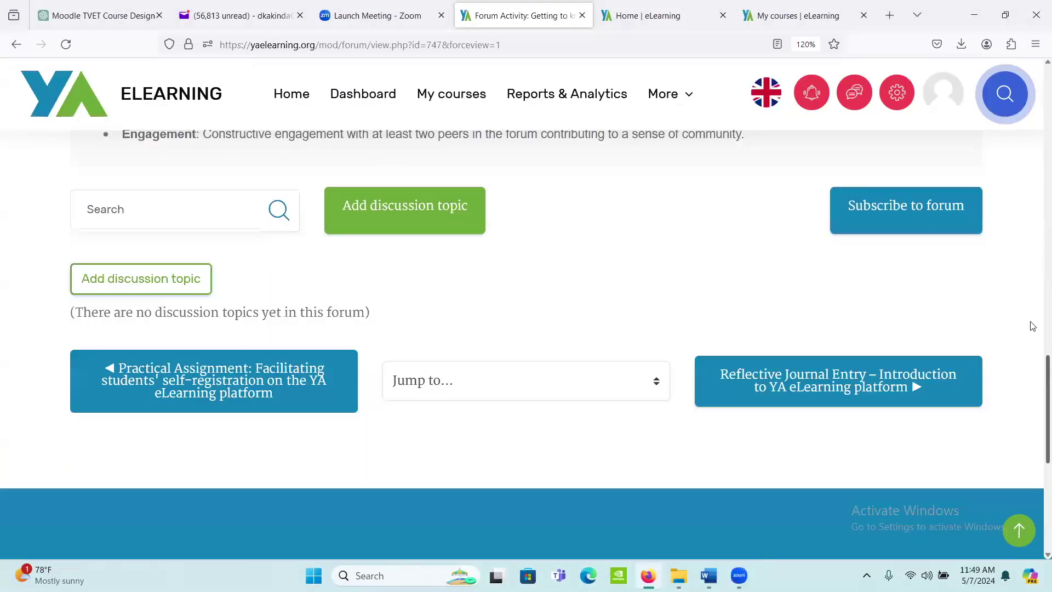
scroll(1031, 263, "up", 5)
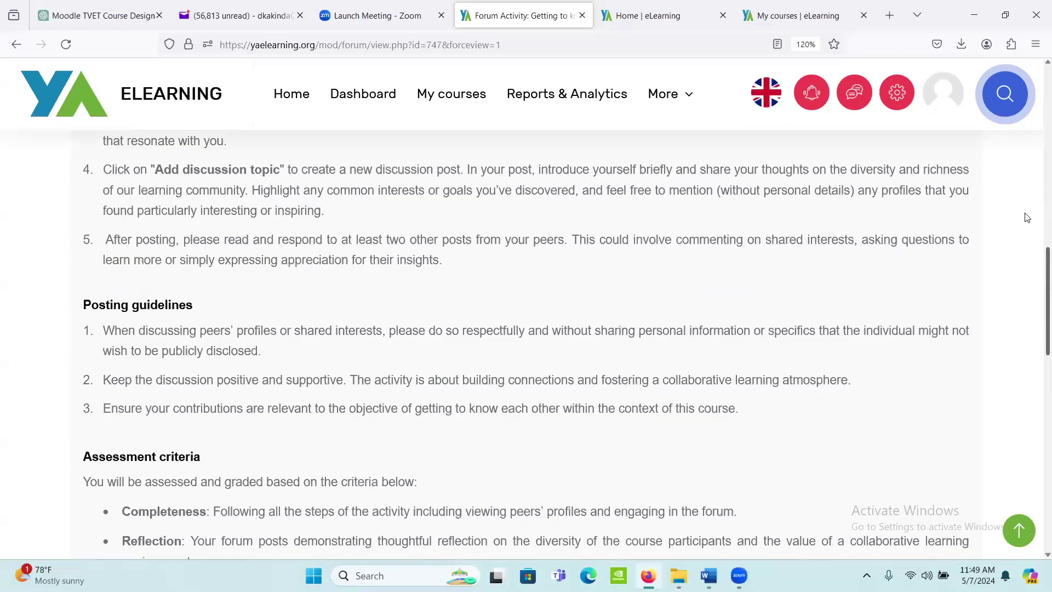
scroll(1023, 150, "up", 5)
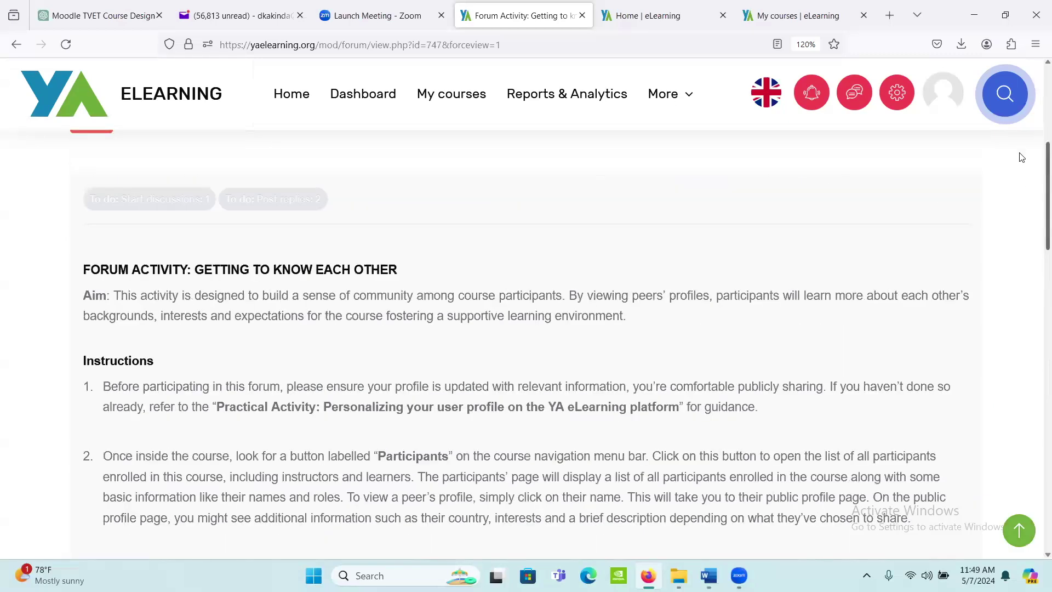
scroll(1022, 179, "up", 3)
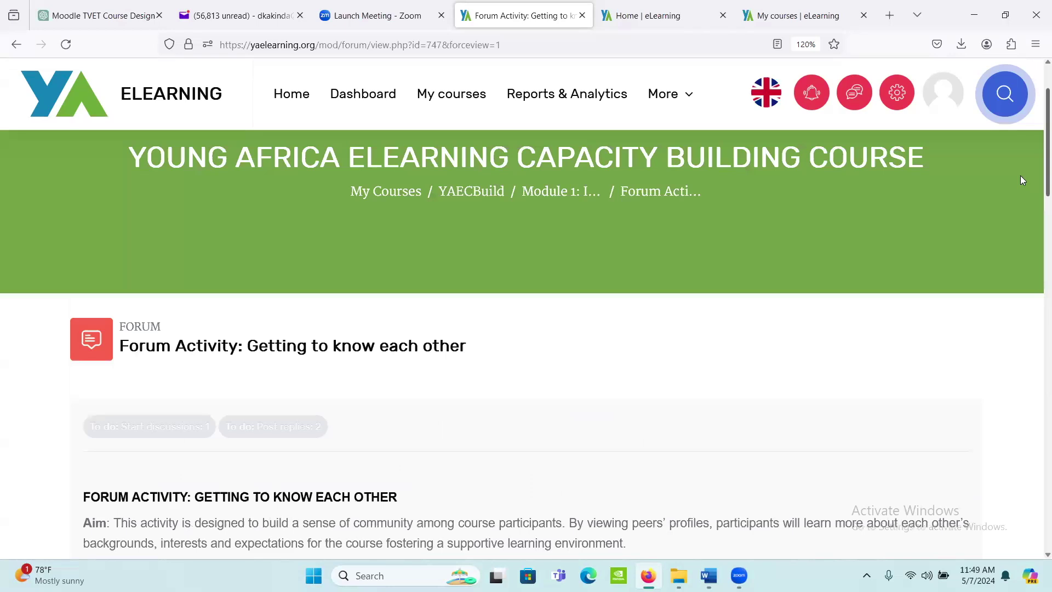
scroll(1022, 180, "down", 1)
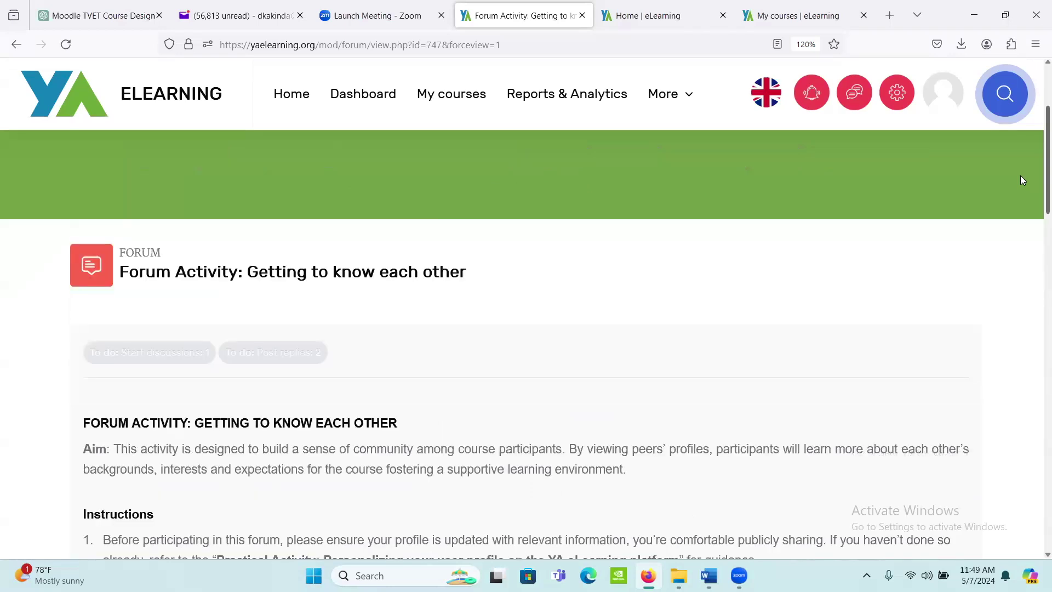
key("ctrl+w")
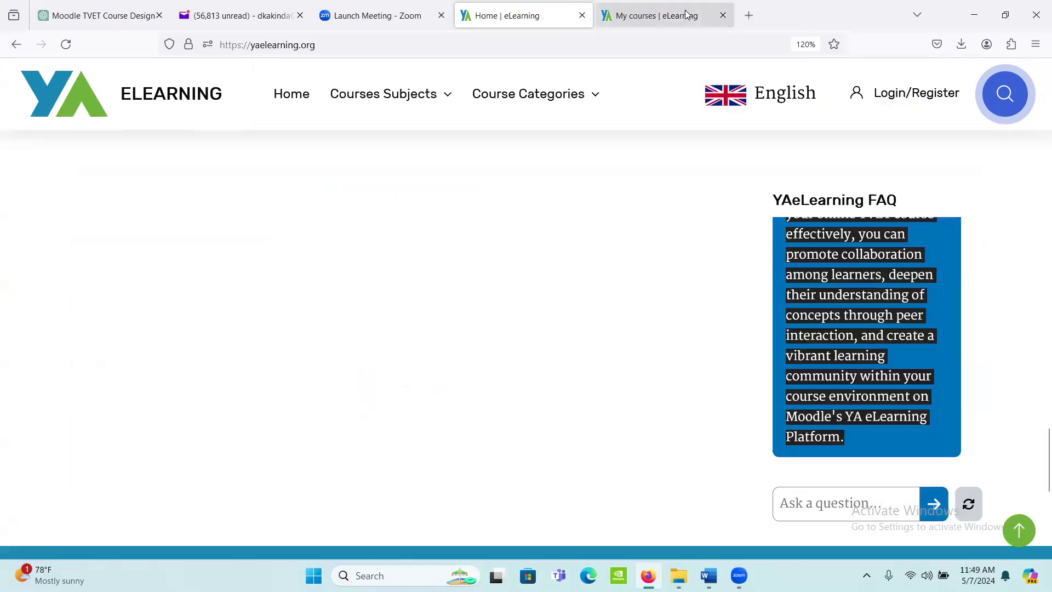
Switch to the My courses | eLearning browser tab.
left_click(686, 16)
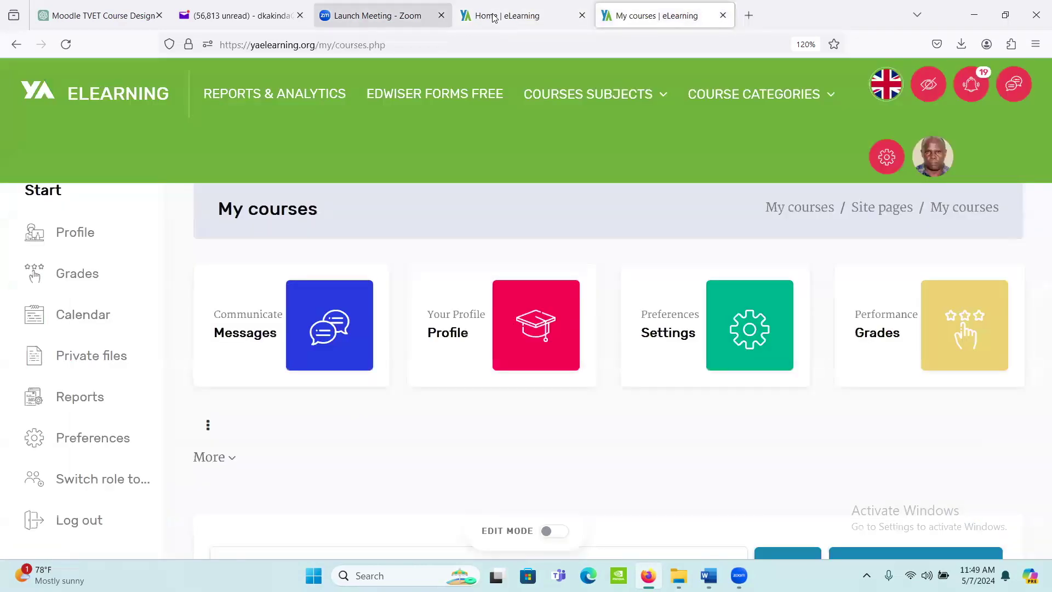
left_click(496, 17)
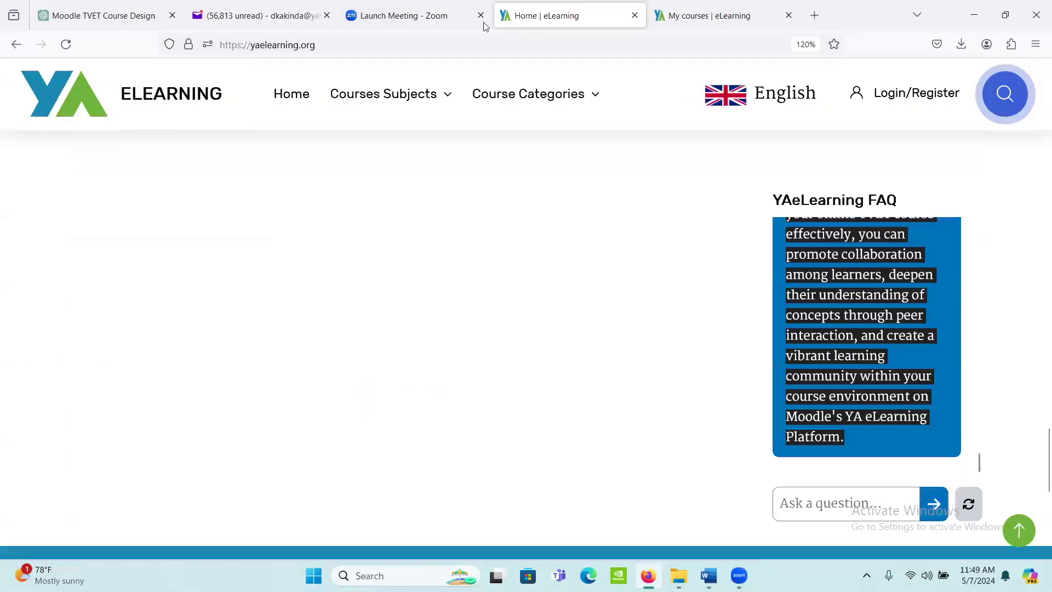
left_click(724, 18)
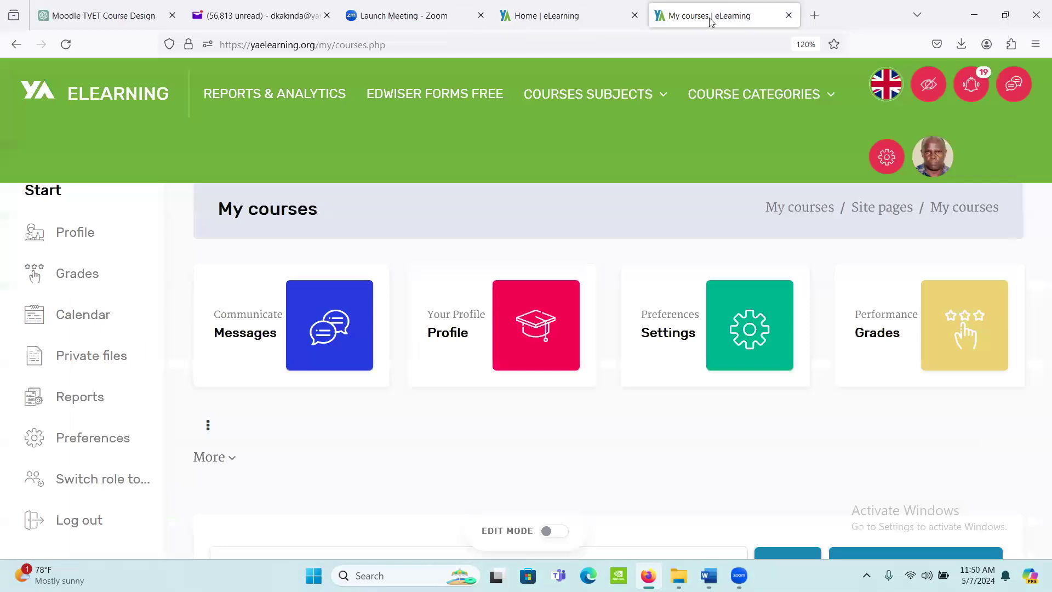
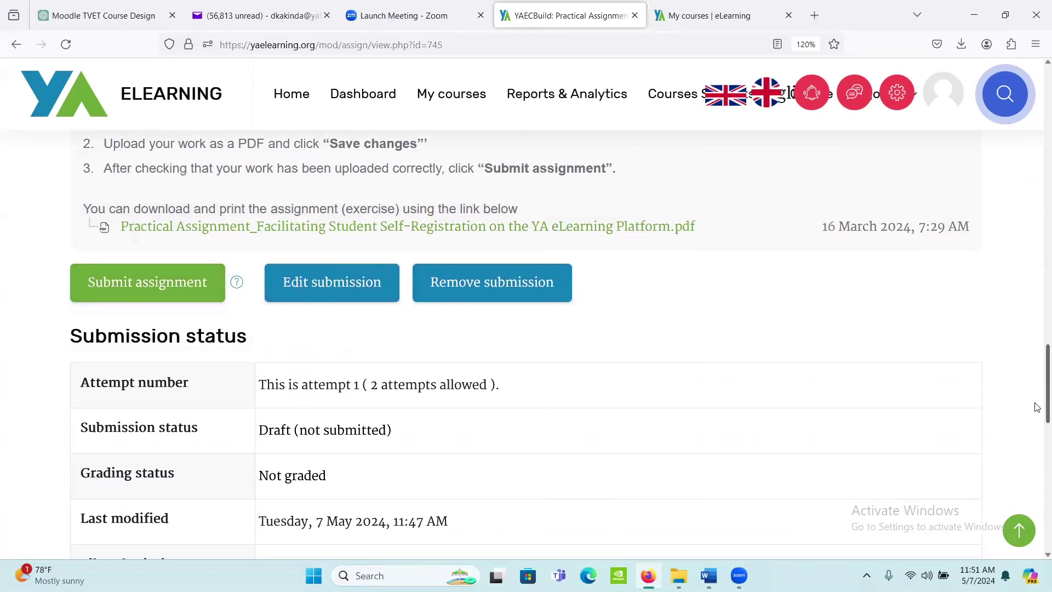
scroll(1037, 408, "down", 2)
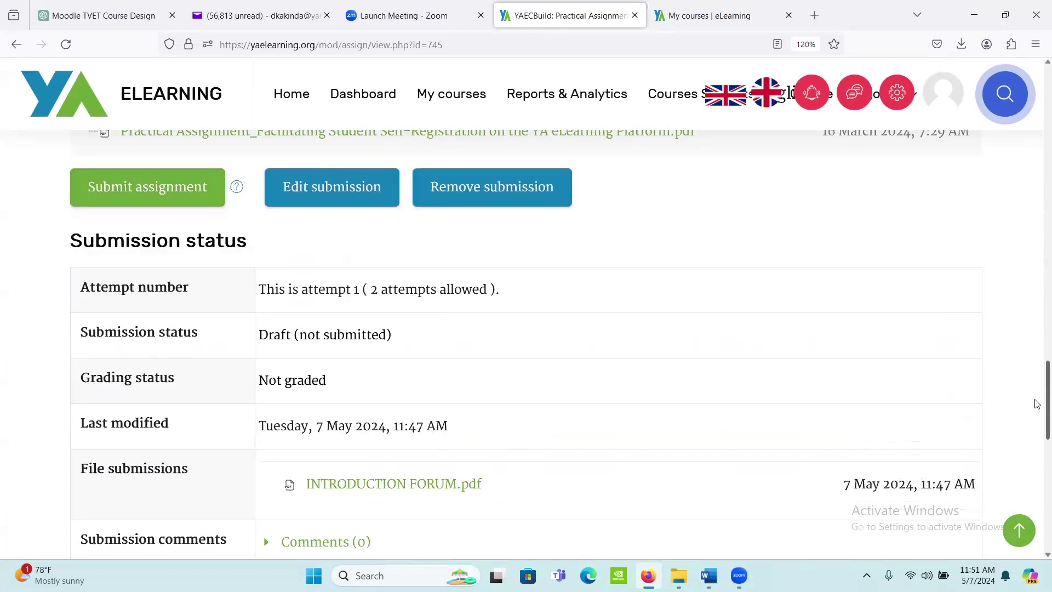
scroll(1035, 401, "up", 3)
scroll(1036, 403, "down", 1)
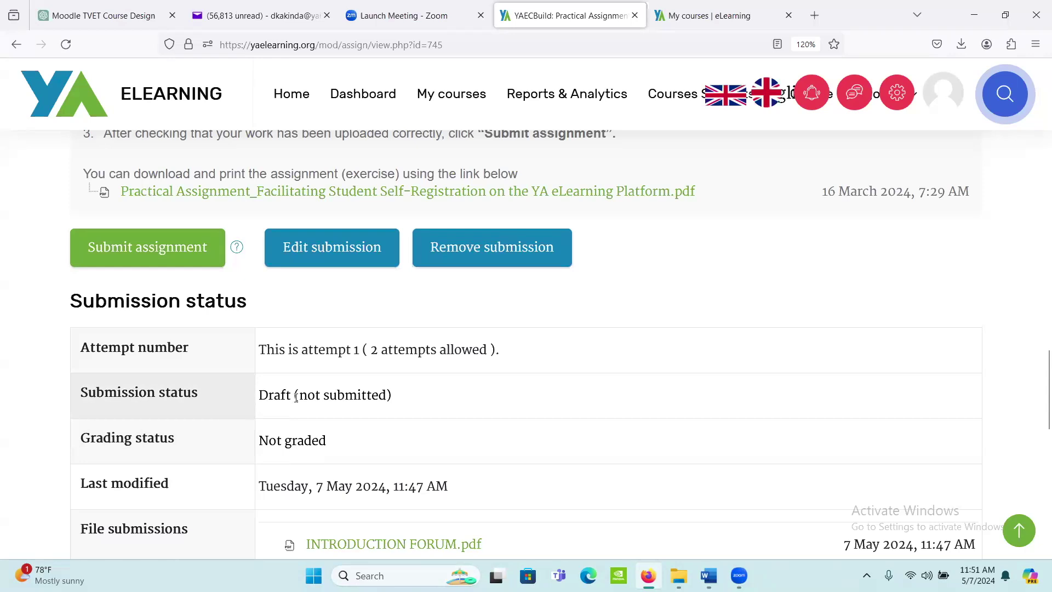
Submit the practical assignment, ticking 'This submission is my own work' and continuing.
left_click(126, 253)
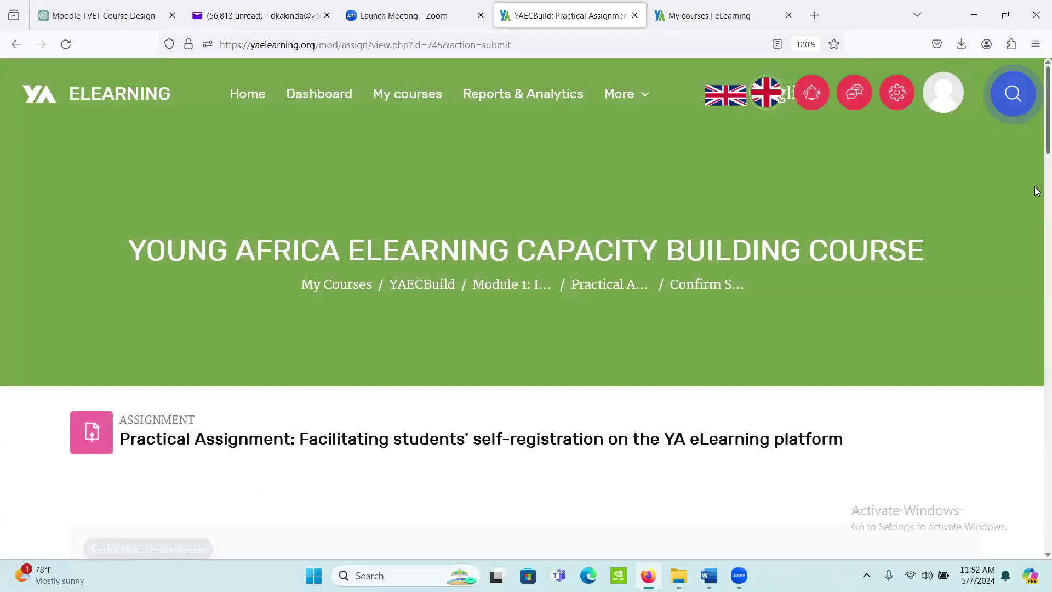
scroll(1038, 189, "down", 10)
scroll(1037, 406, "down", 15)
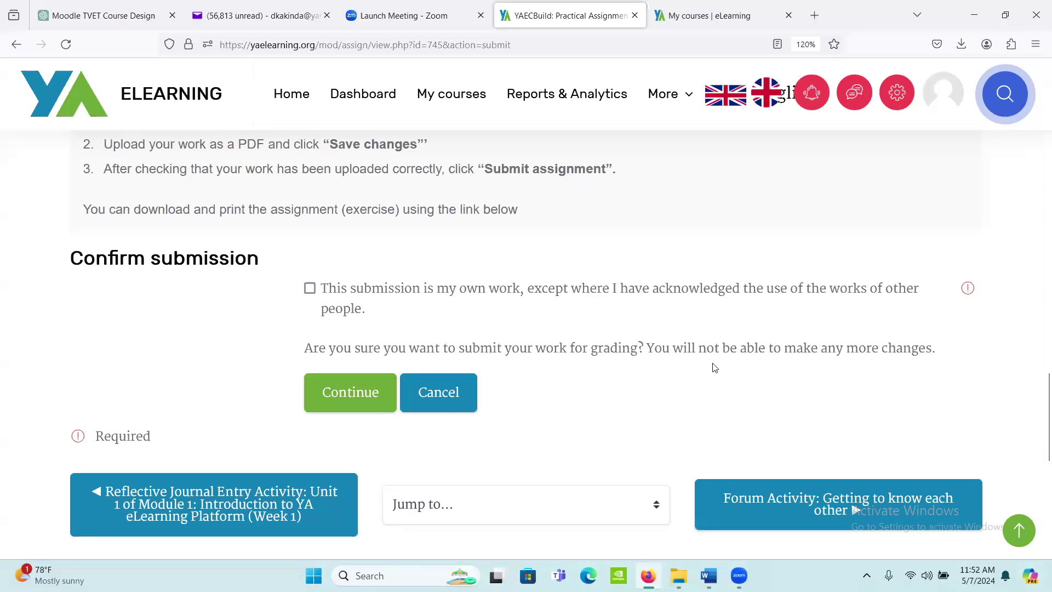
left_click(310, 290)
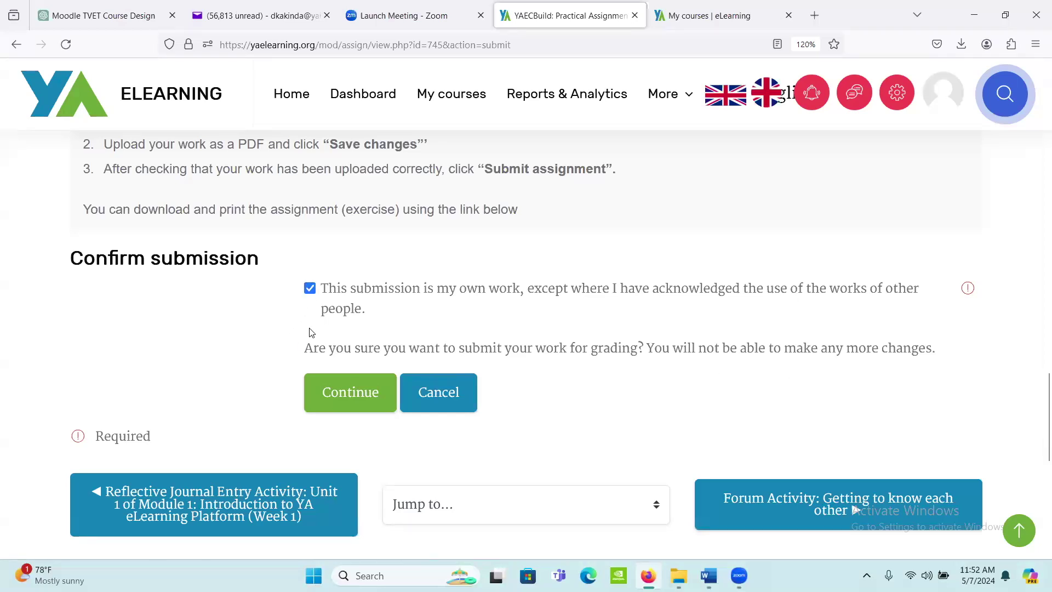
left_click(353, 392)
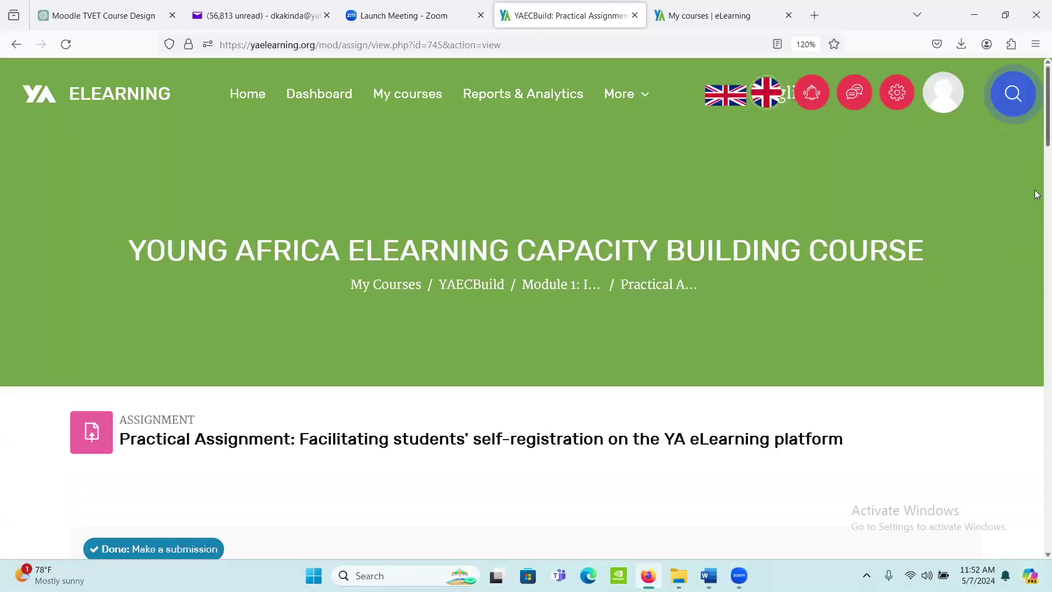
scroll(1037, 195, "down", 20)
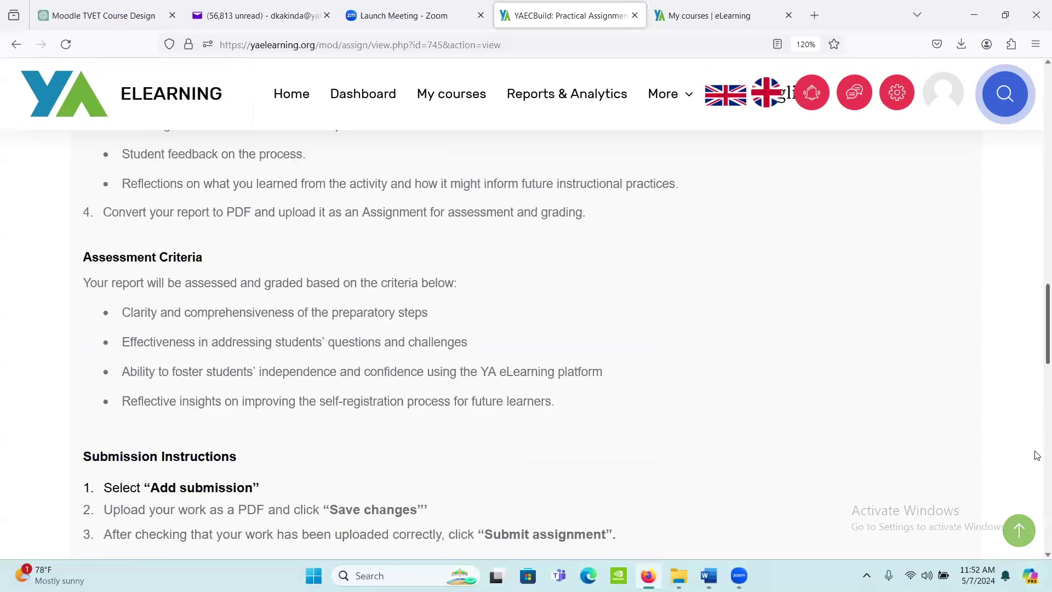
scroll(1038, 455, "down", 10)
scroll(1037, 455, "up", 3)
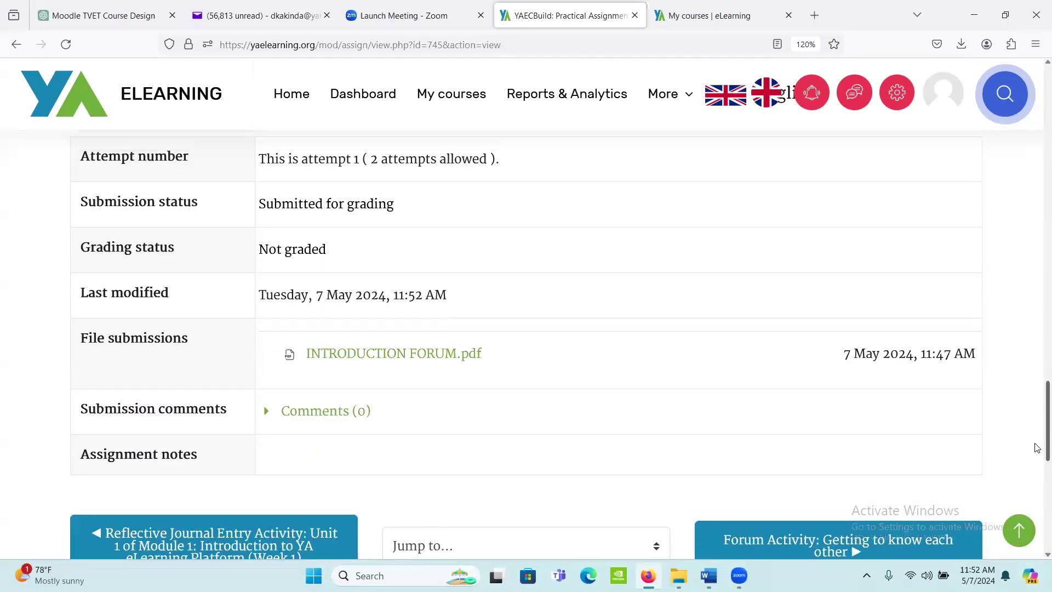
scroll(1037, 448, "down", 1)
scroll(1037, 447, "down", 1)
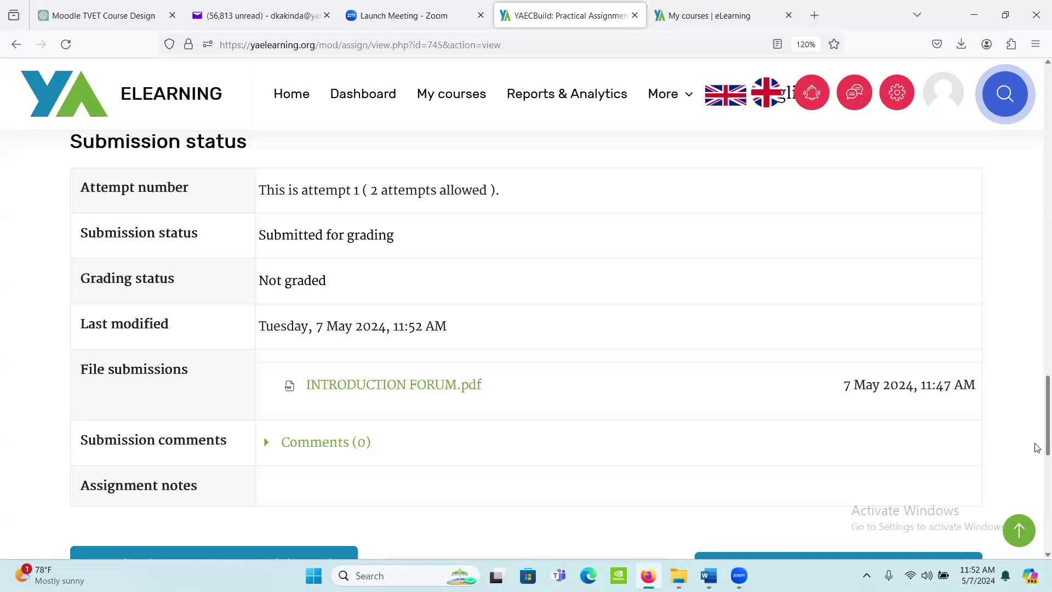
scroll(1038, 400, "up", 5)
scroll(1038, 322, "up", 18)
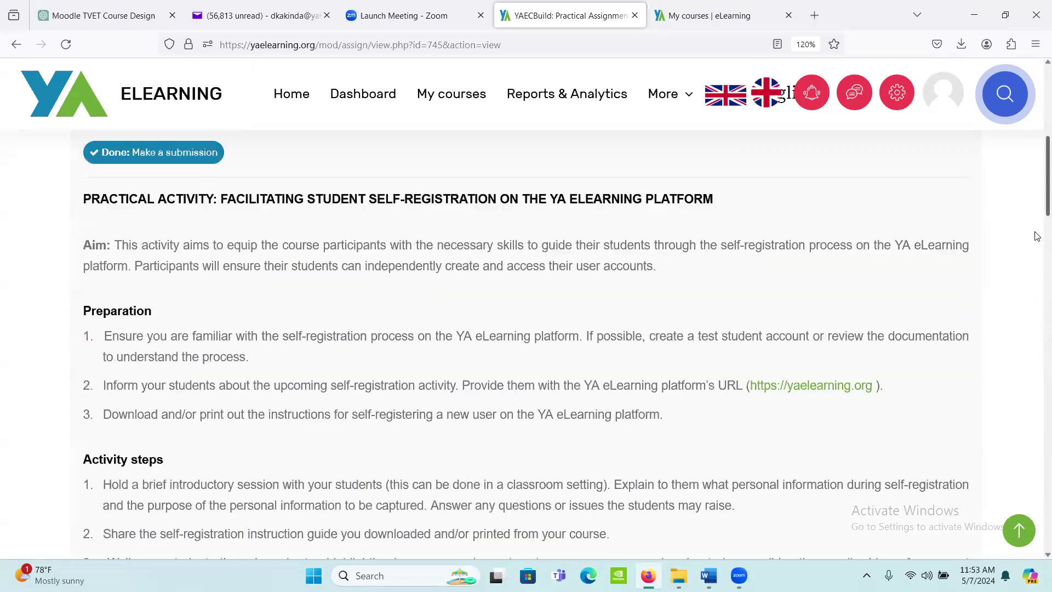
scroll(1038, 230, "down", 2)
scroll(1037, 159, "up", 9)
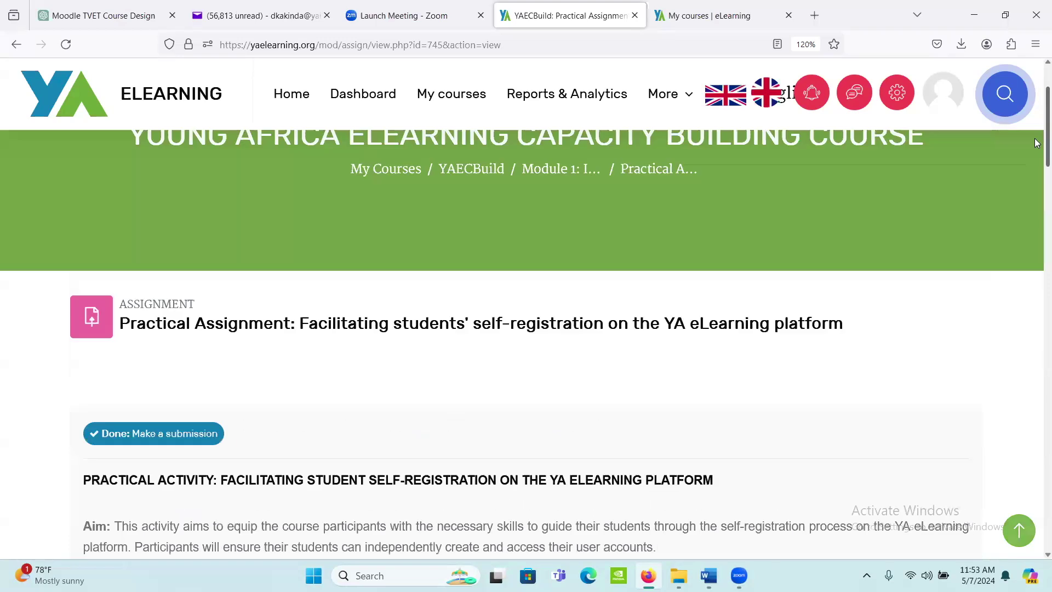
scroll(1037, 156, "down", 2)
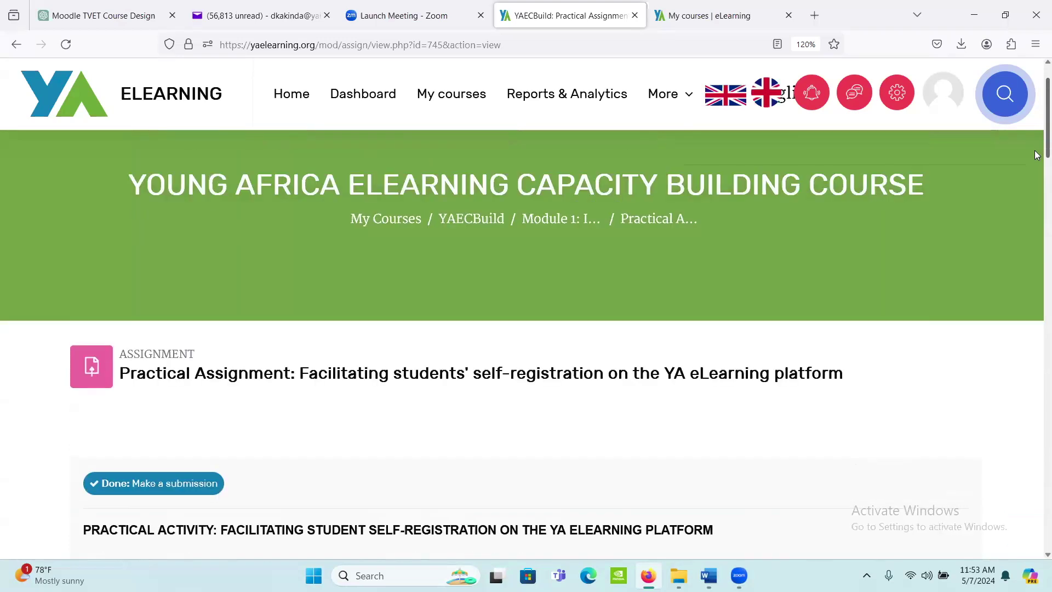
scroll(1037, 168, "down", 2)
scroll(1037, 165, "up", 3)
scroll(1037, 162, "down", 2)
scroll(1037, 164, "down", 10)
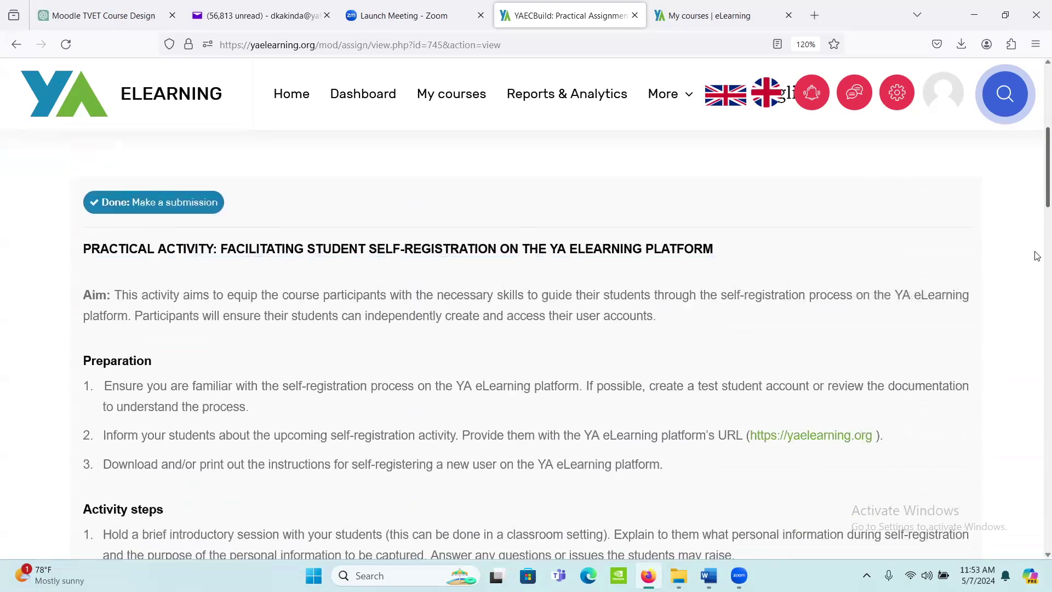
scroll(1037, 321, "down", 15)
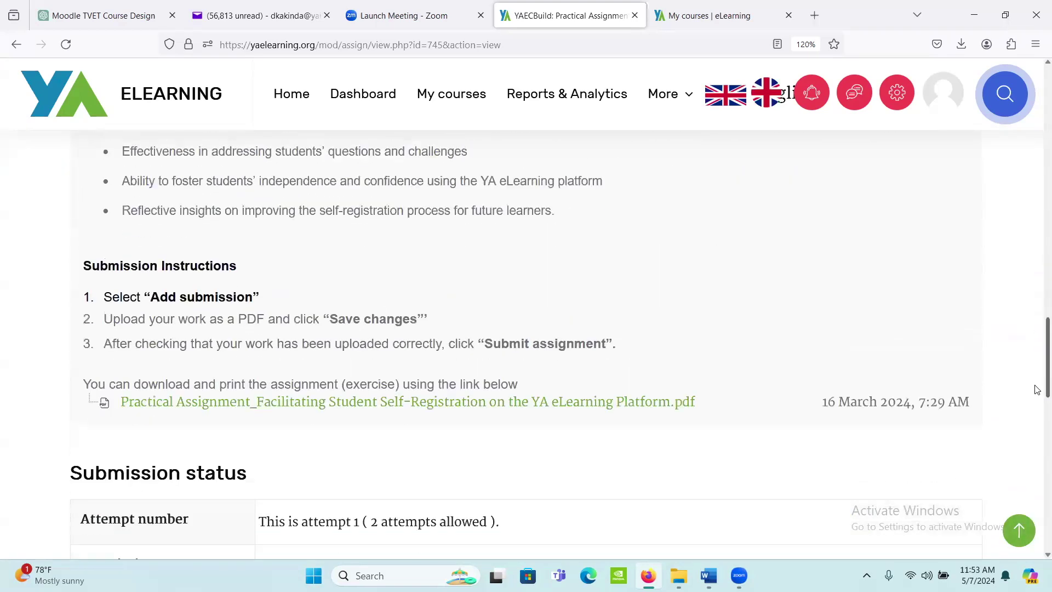
scroll(1038, 383, "up", 1)
scroll(1037, 358, "up", 3)
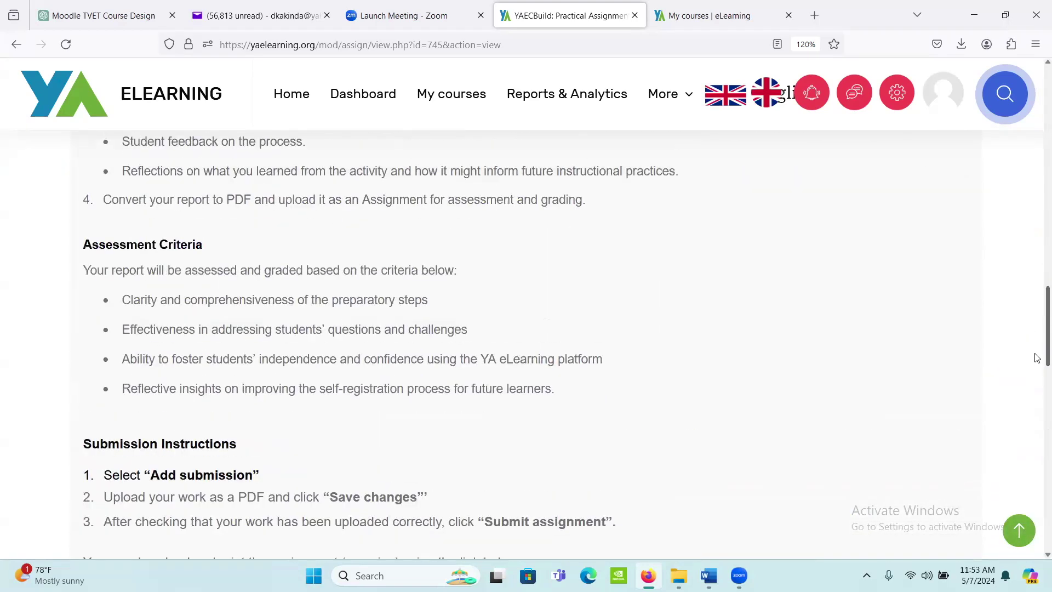
scroll(1037, 358, "up", 10)
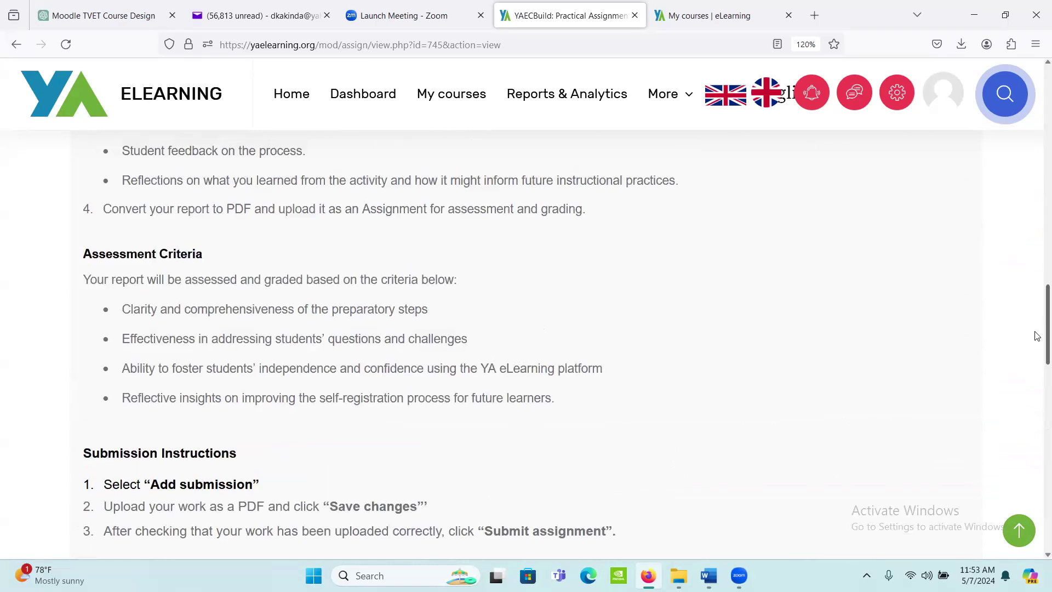
scroll(1038, 251, "up", 8)
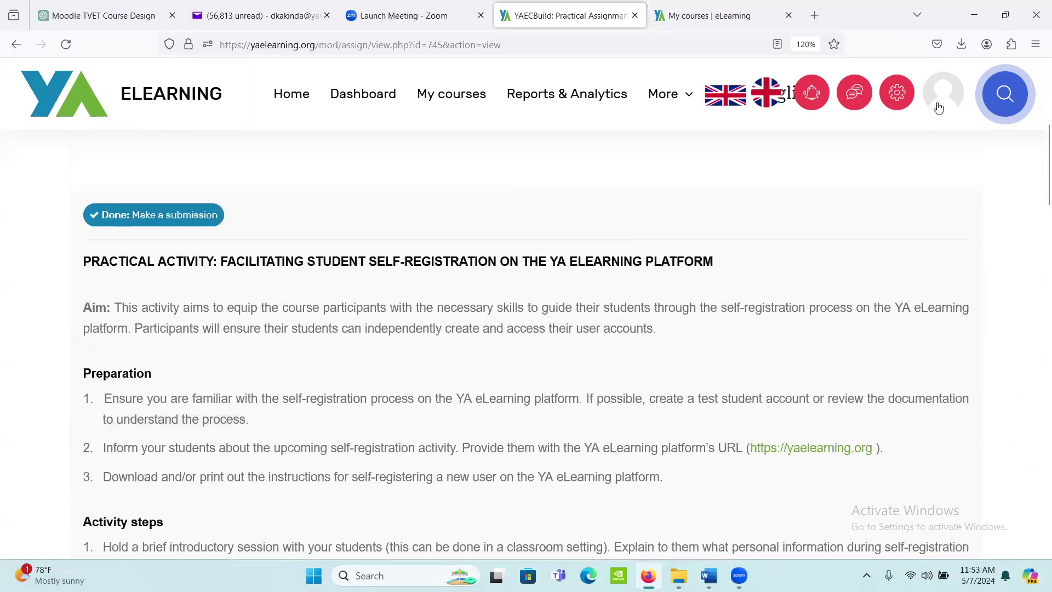
Log out of the student account from the profile avatar menu.
right_click(940, 102)
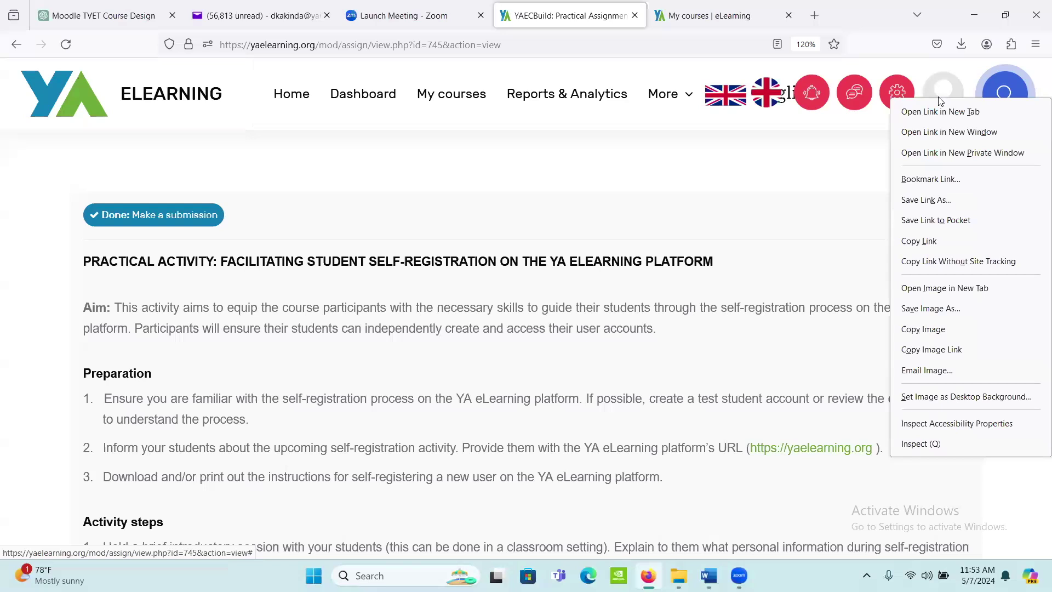
left_click(941, 102)
left_click(941, 94)
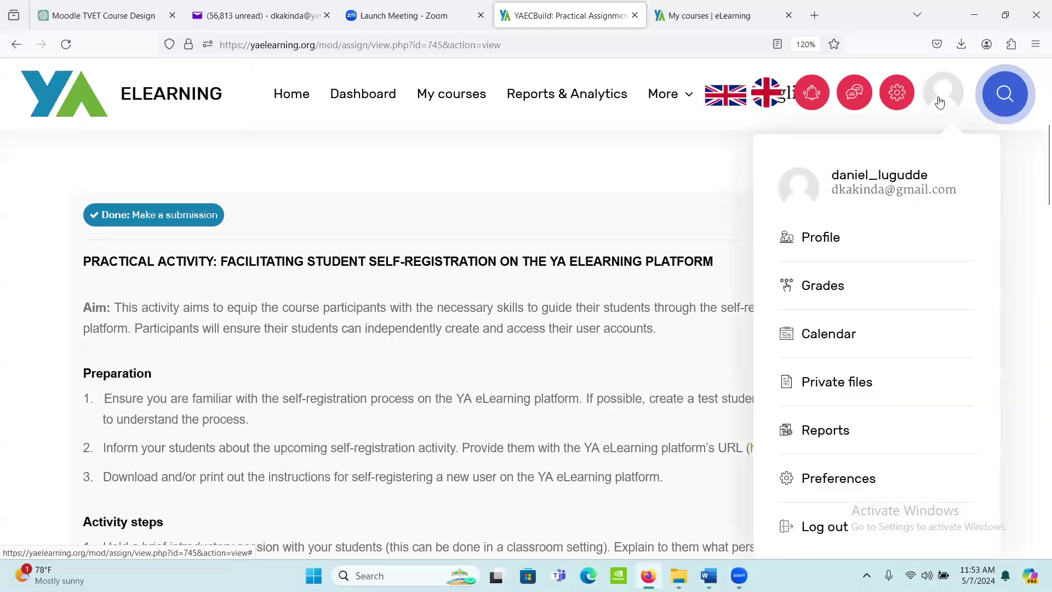
left_click(829, 531)
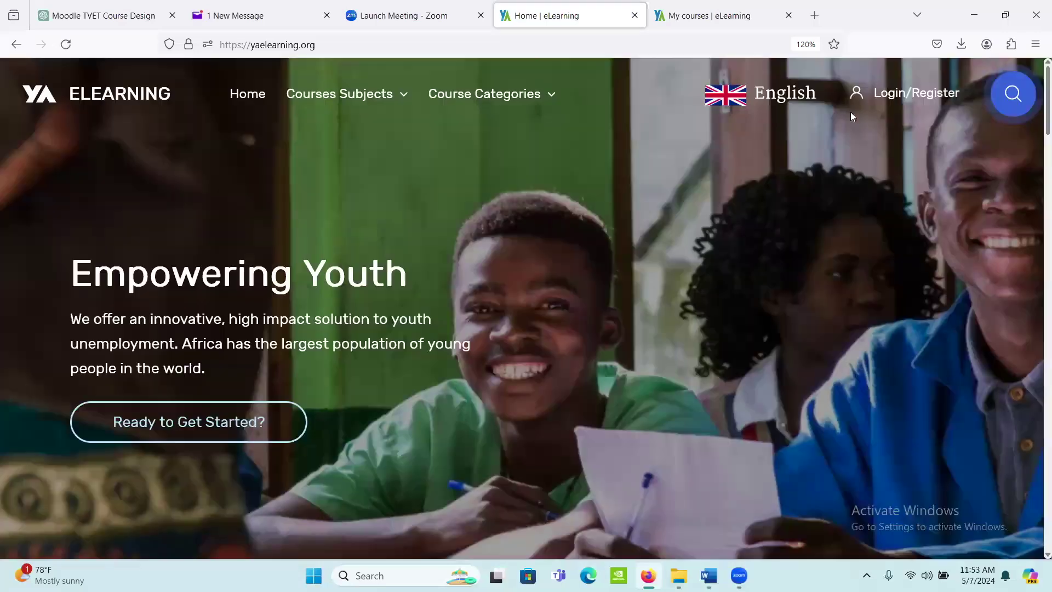
Sign in on the login page with the teacher account's username and password.
left_click(914, 96)
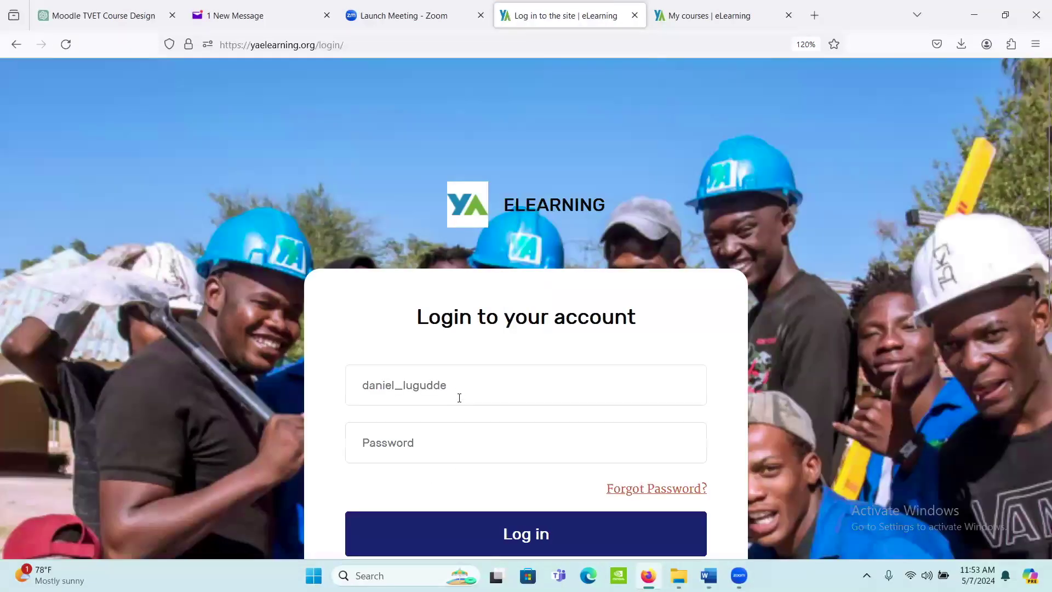
left_click(459, 389)
key("BackSpace")
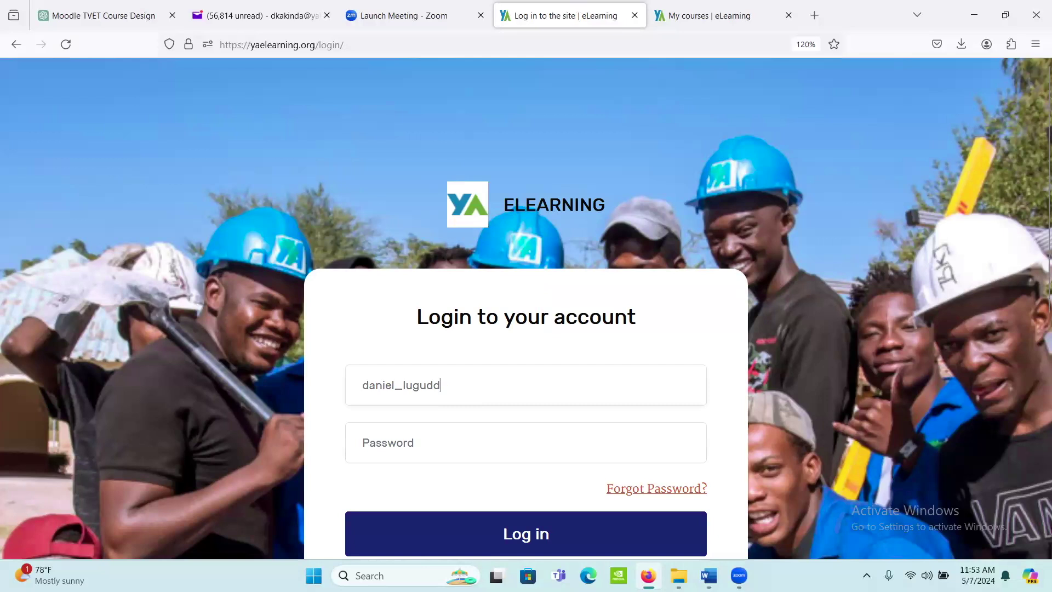
key("ctrl+a")
key("BackSpace")
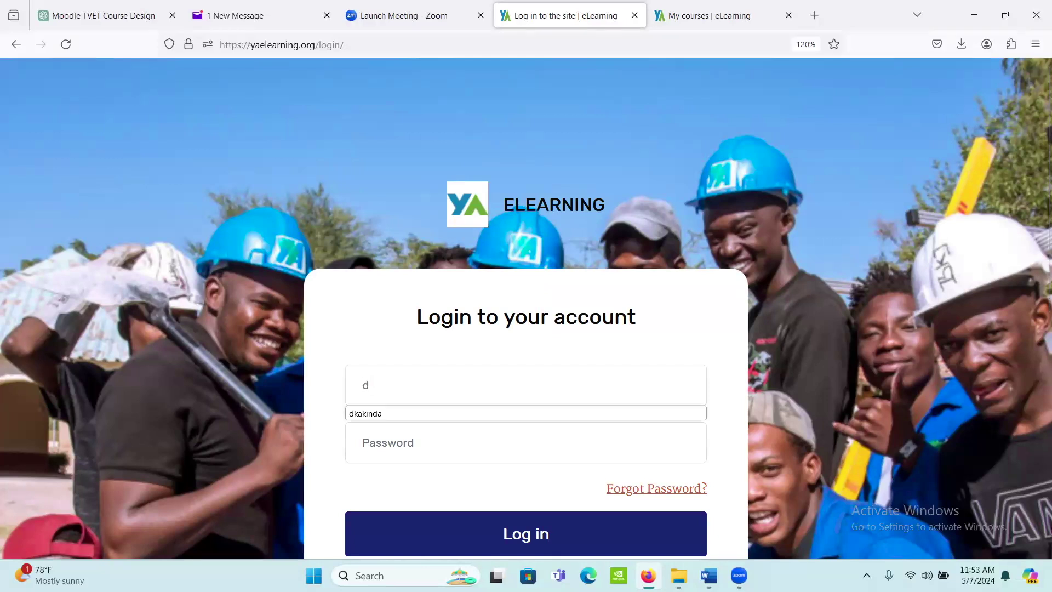
left_click(502, 454)
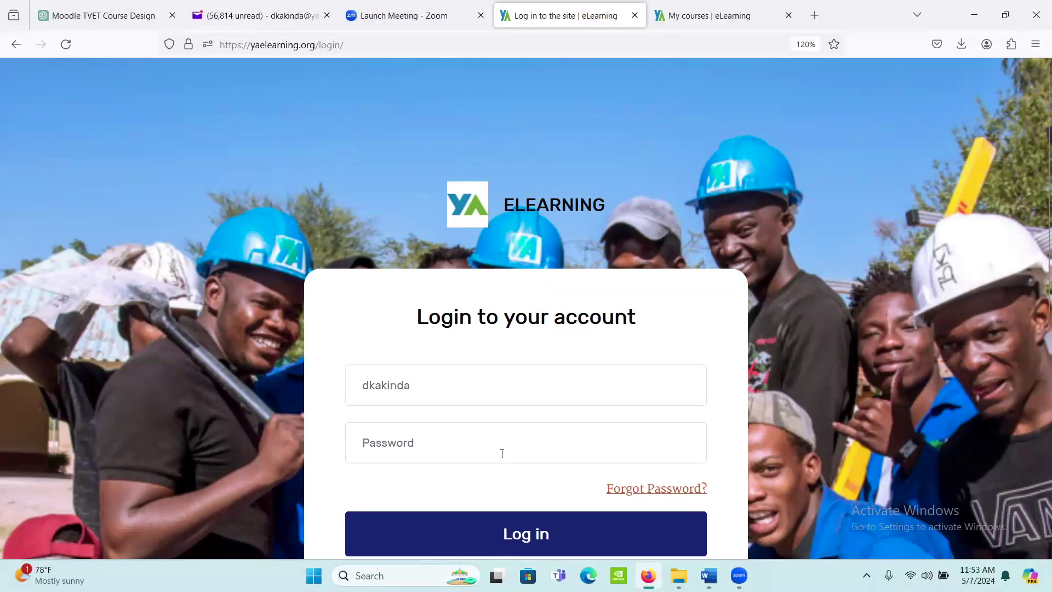
type("••••••••••••")
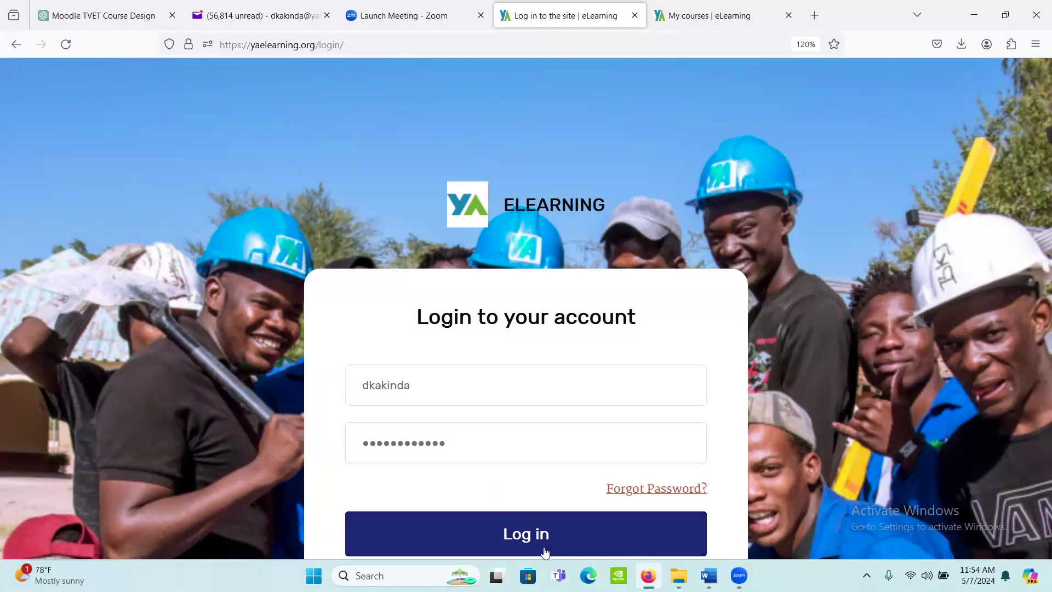
left_click(513, 536)
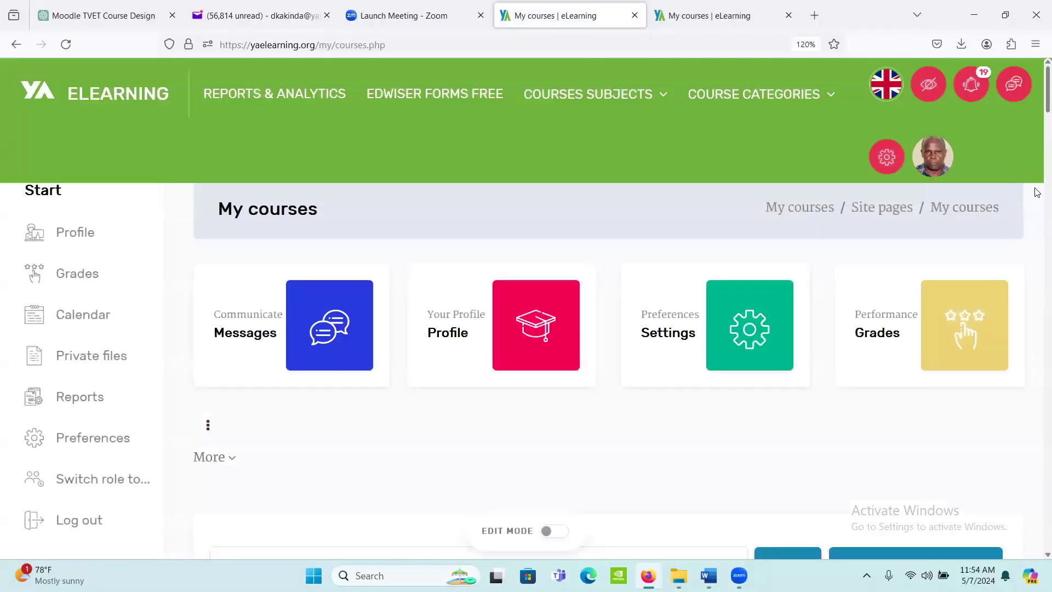
Open the Young Africa eLearning Capacity Building Course from My courses and scroll to Course Content.
left_click_drag(1037, 106, 1037, 507)
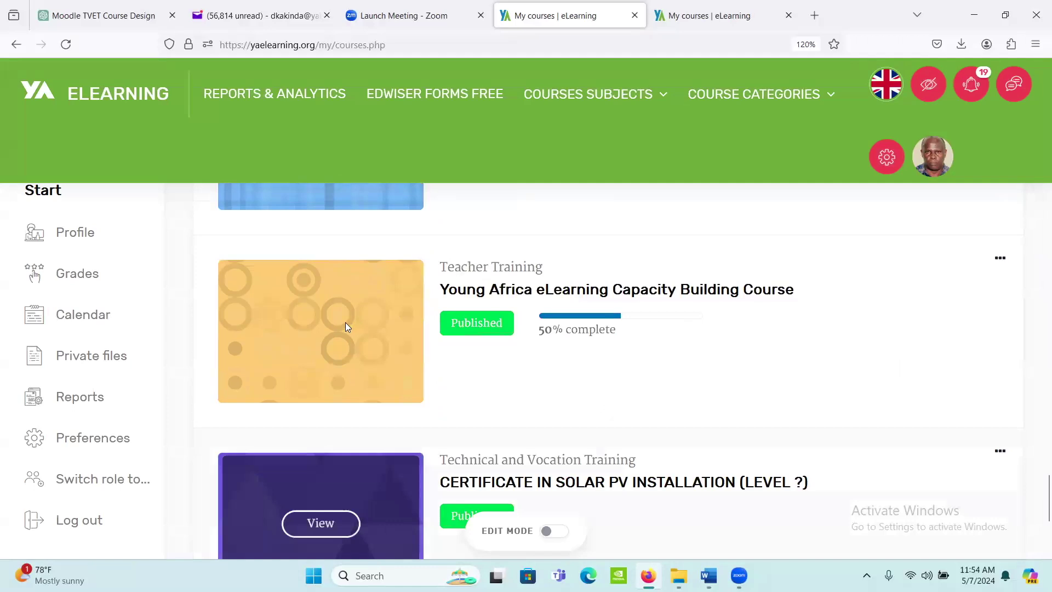
left_click(333, 334)
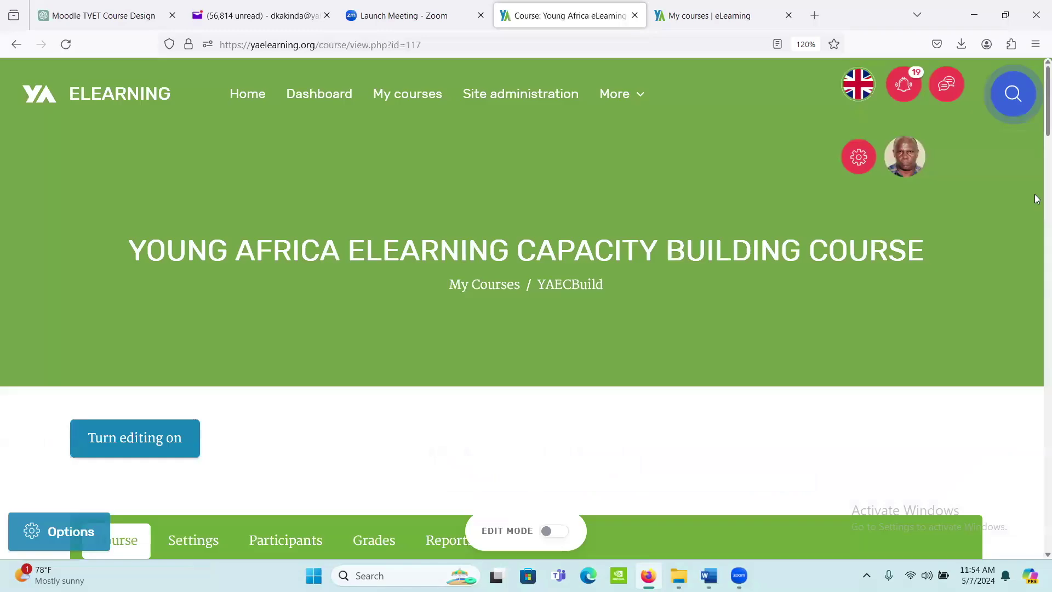
scroll(1037, 236, "down", 1)
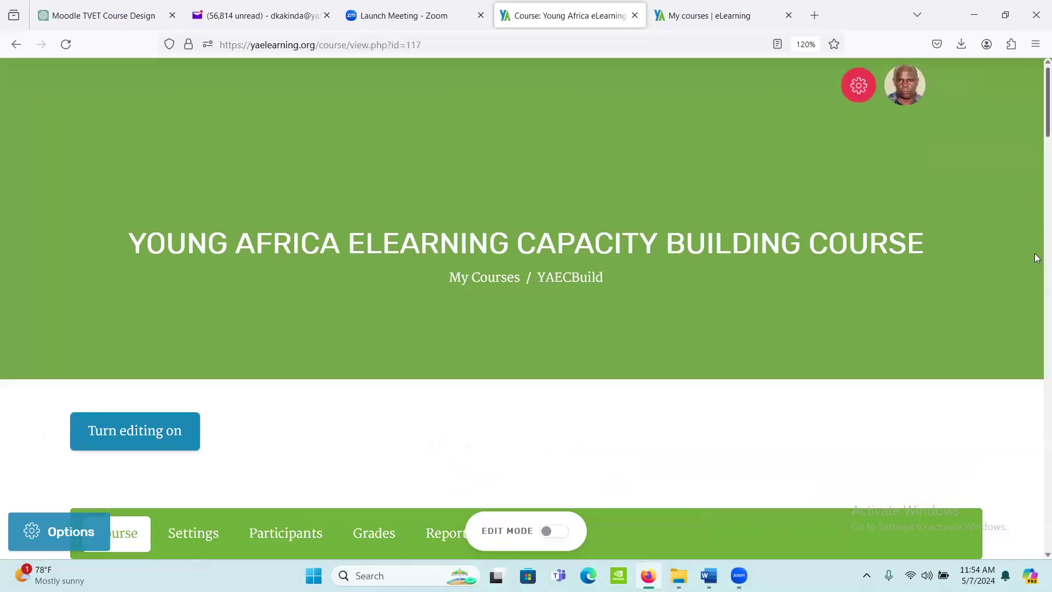
scroll(1035, 296, "down", 5)
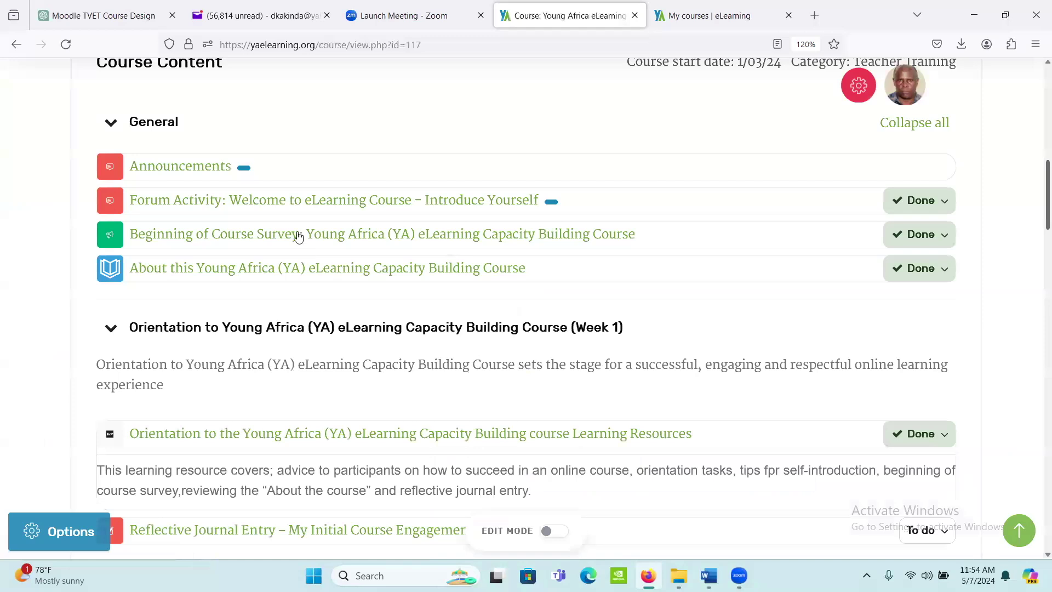
scroll(298, 235, "down", 8)
Open Module 1's self-registration Practical Assignment and review its summary: 23 participants, 2 submitted, 1 needing grading.
scroll(382, 224, "down", 1)
left_click(382, 225)
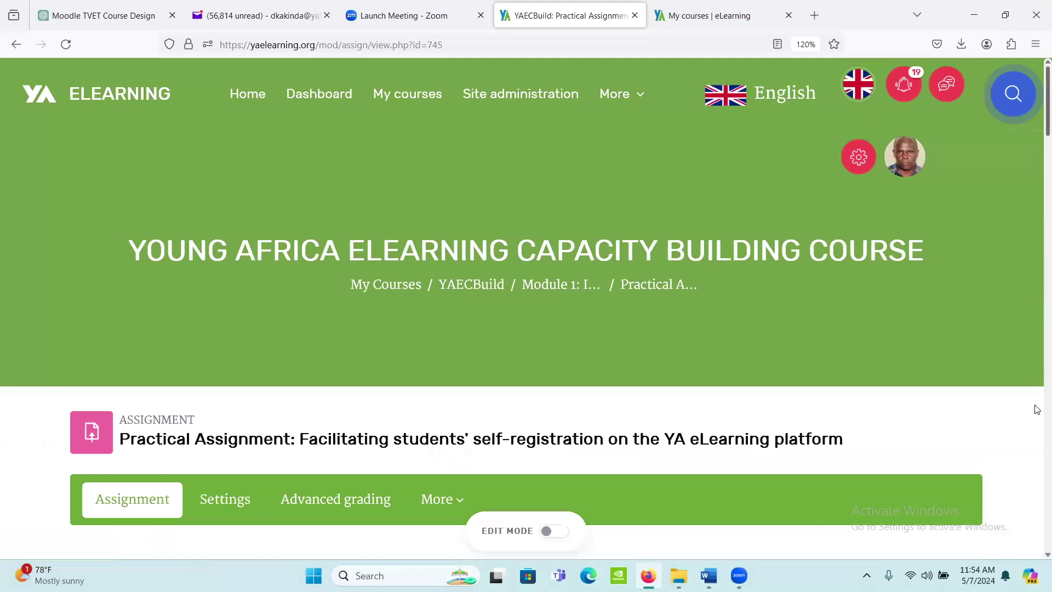
scroll(1037, 397, "down", 10)
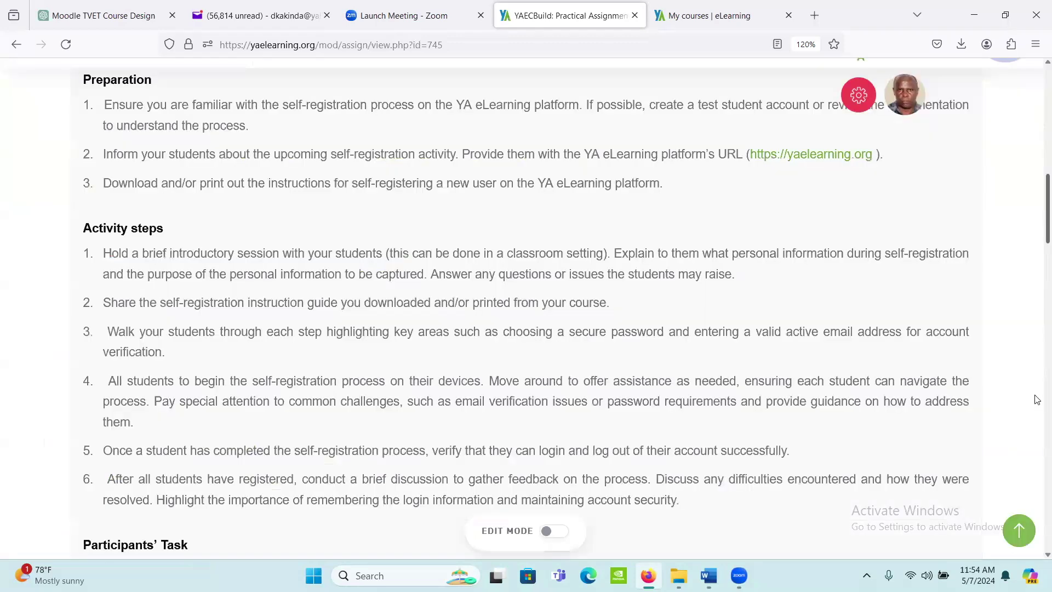
scroll(1038, 453, "down", 10)
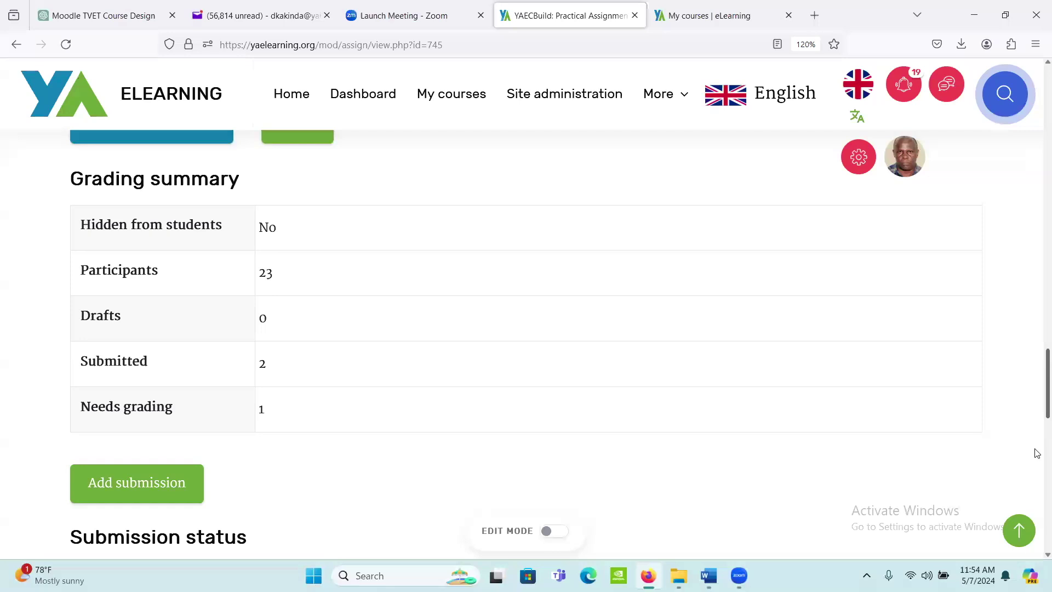
scroll(1037, 452, "down", 5)
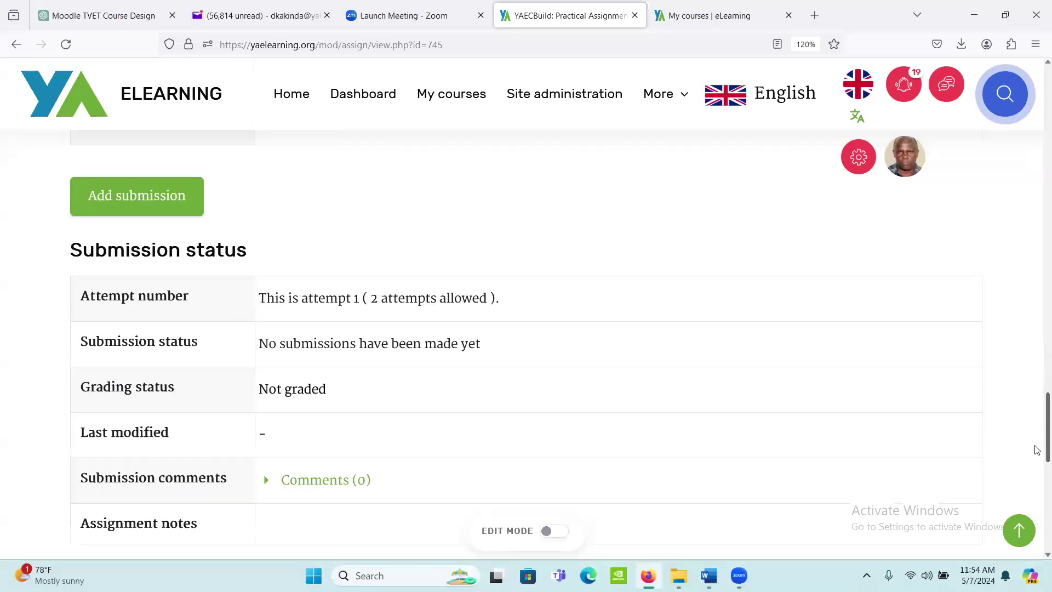
scroll(1037, 449, "down", 1)
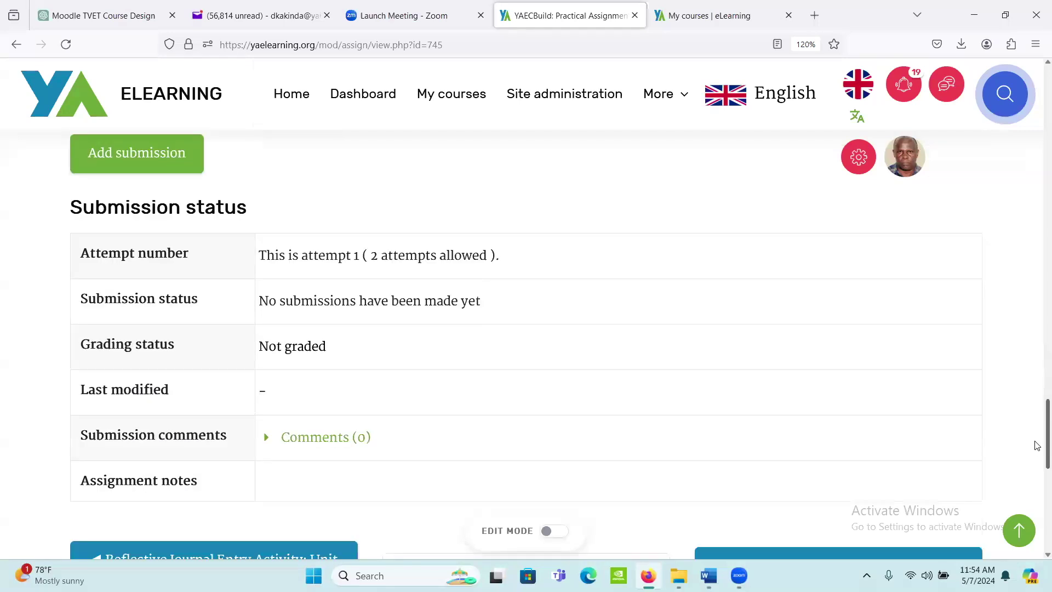
scroll(1037, 448, "up", 1)
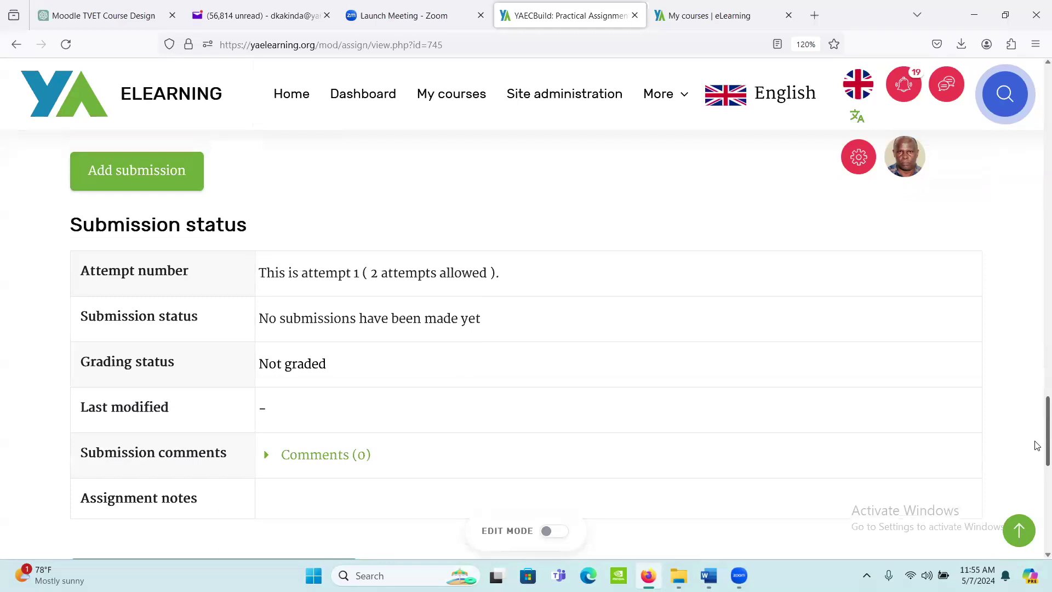
scroll(1038, 388, "up", 3)
scroll(1037, 387, "up", 5)
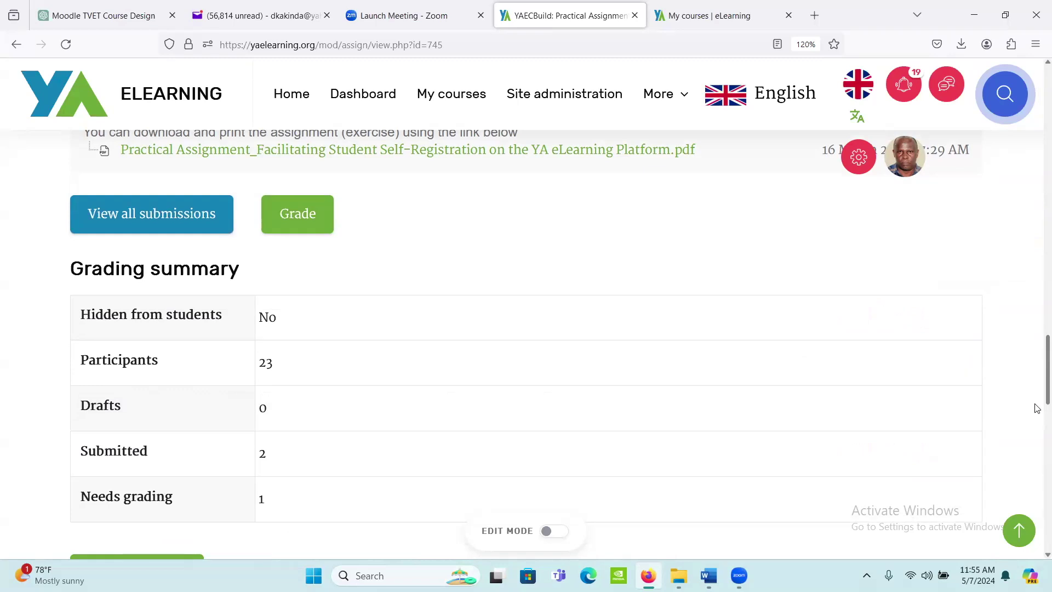
scroll(1036, 362, "down", 3)
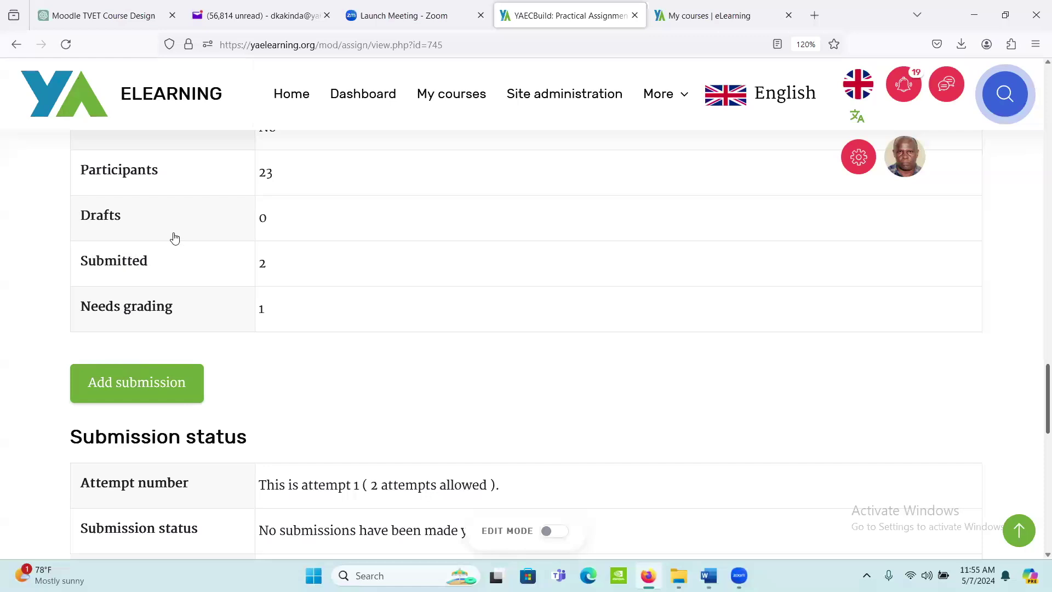
scroll(173, 236, "up", 3)
List all submissions and scroll to the rows graded 70.00/100.00 and awaiting a grade.
left_click(174, 238)
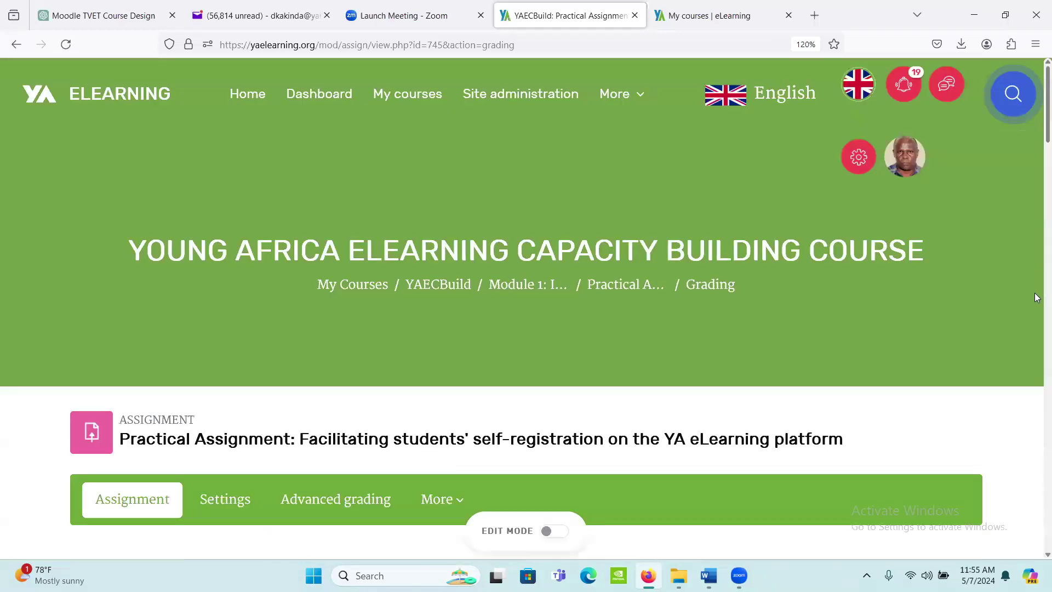
scroll(1037, 296, "down", 10)
scroll(1037, 321, "down", 5)
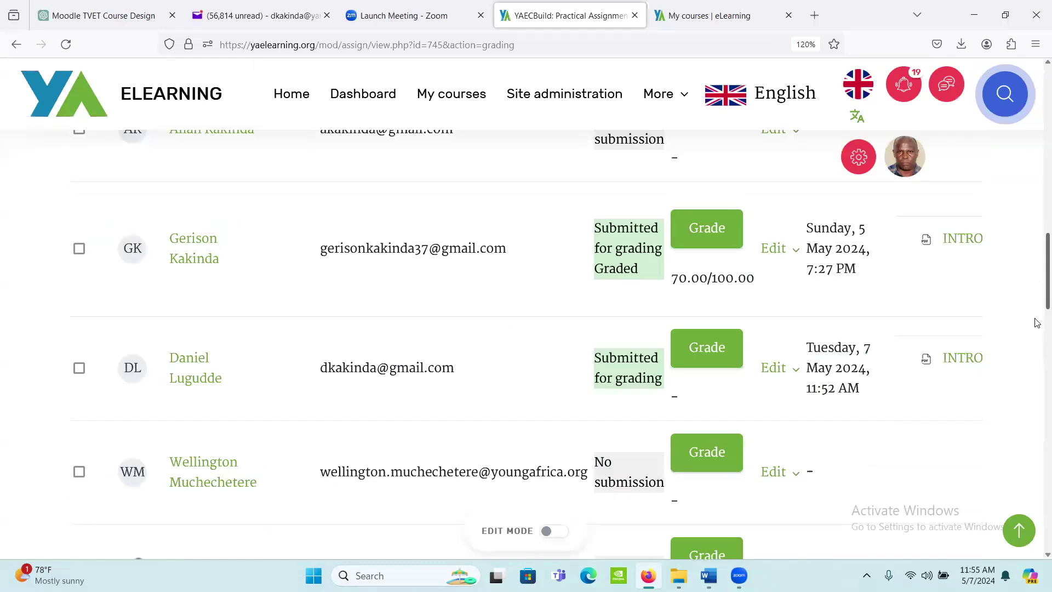
scroll(1037, 324, "down", 1)
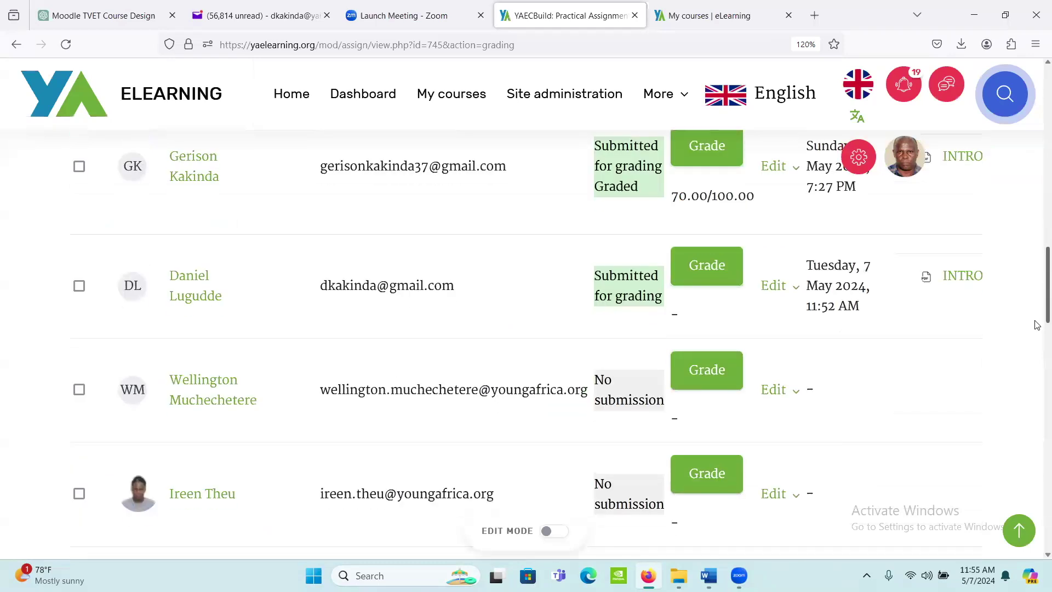
scroll(1037, 323, "up", 1)
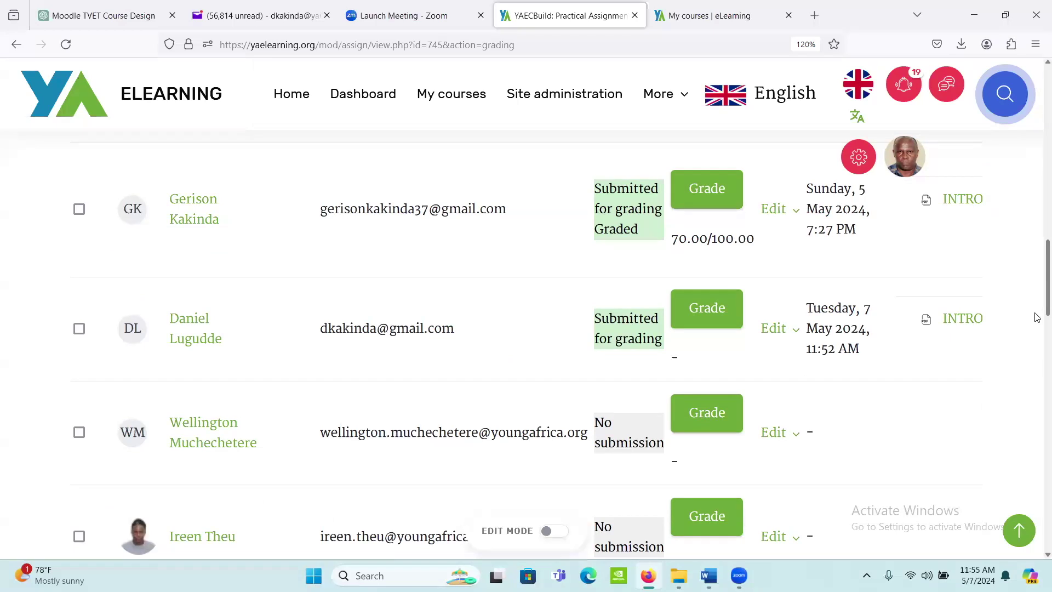
left_click(698, 307)
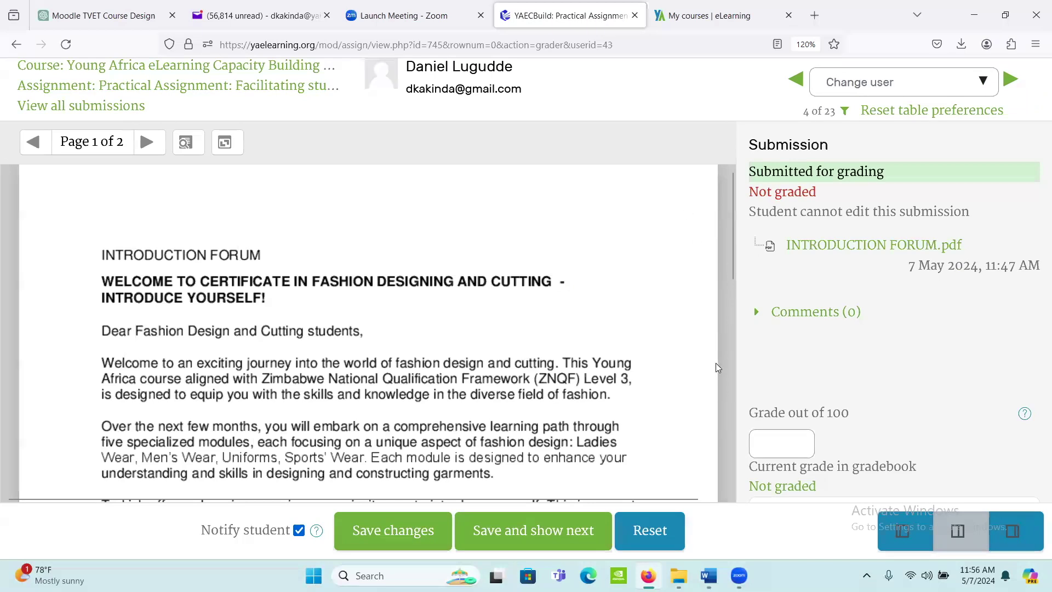
scroll(716, 363, "down", 5)
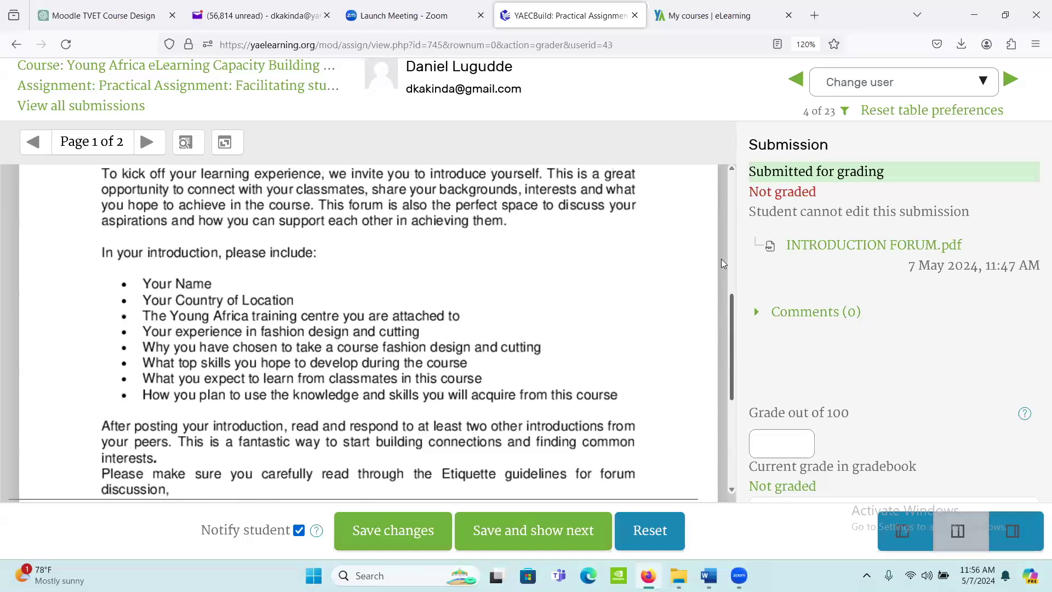
scroll(727, 329, "up", 3)
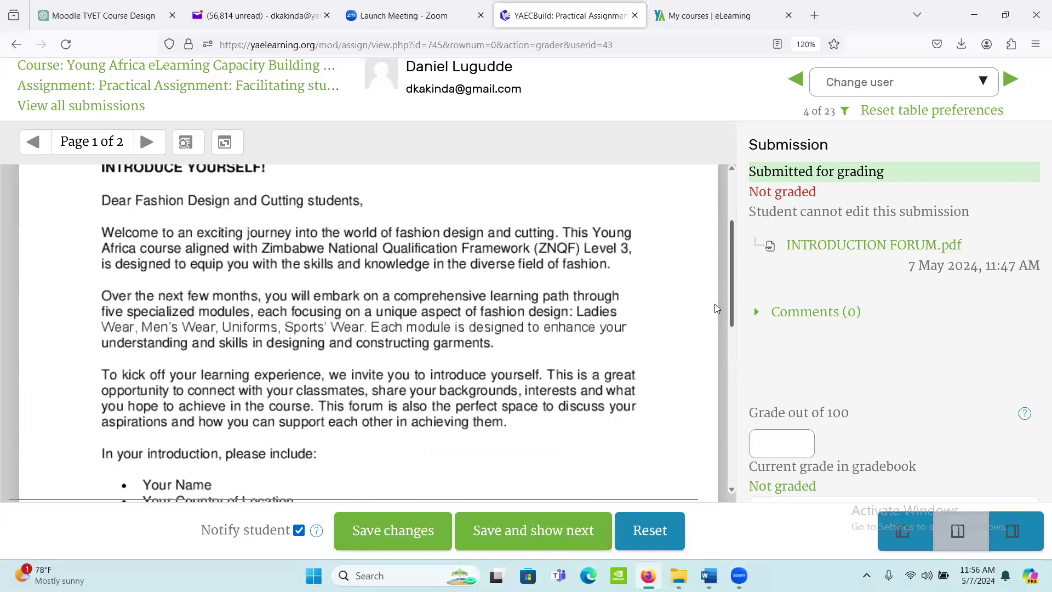
scroll(710, 231, "down", 1)
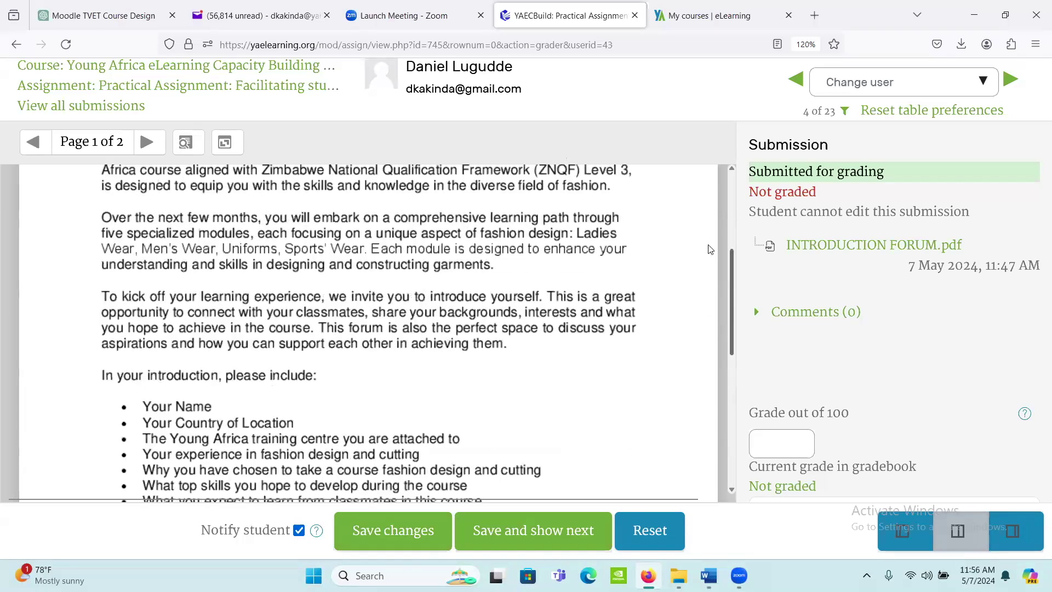
scroll(710, 245, "up", 3)
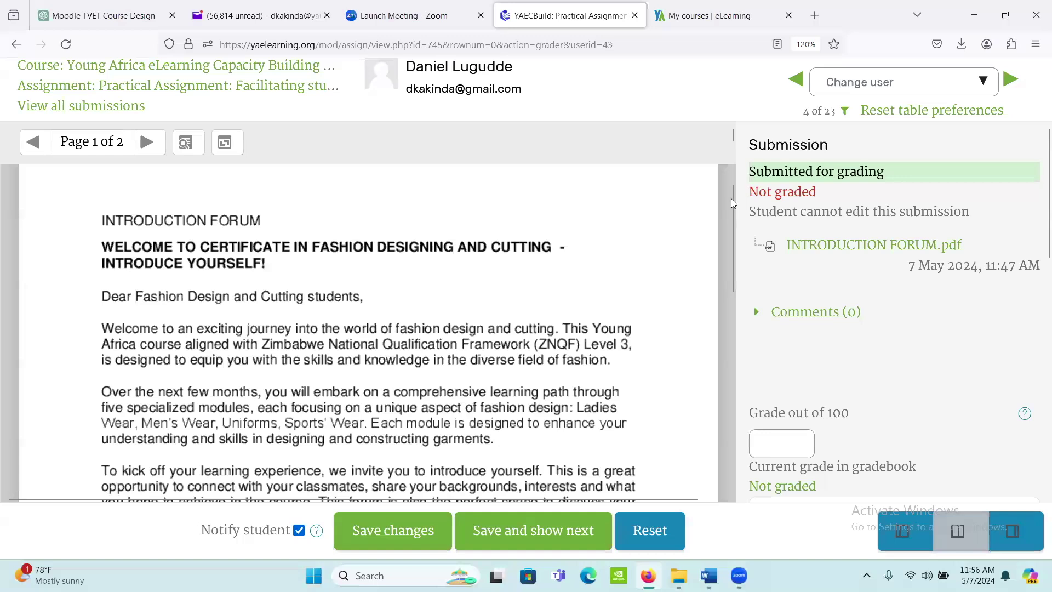
Switch the INTRODUCTION FORUM.pdf viewer from page navigation to the annotation toolbar.
left_click_drag(733, 132, 733, 137)
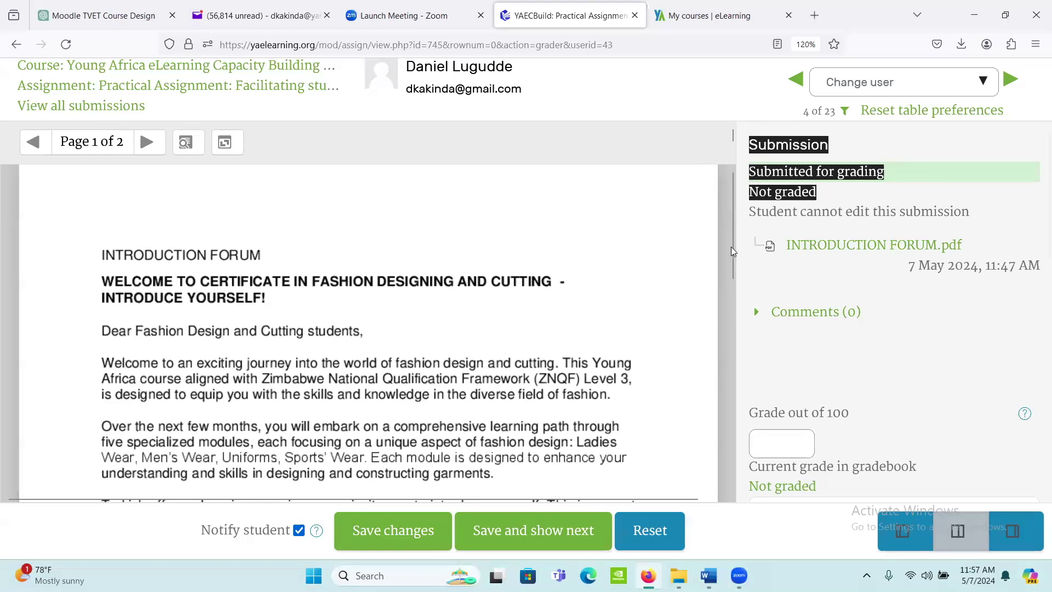
scroll(703, 196, "down", 3)
scroll(703, 196, "up", 3)
left_click(732, 161)
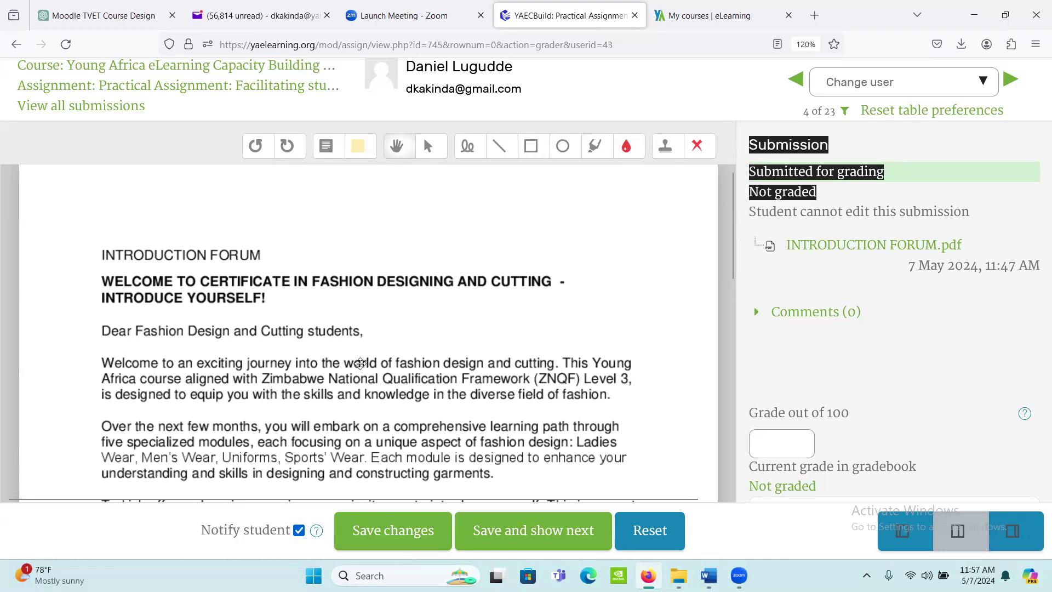
Place a check stamp on 'knowledge' and a cross stamp on 'designed' in the PDF.
left_click(698, 146)
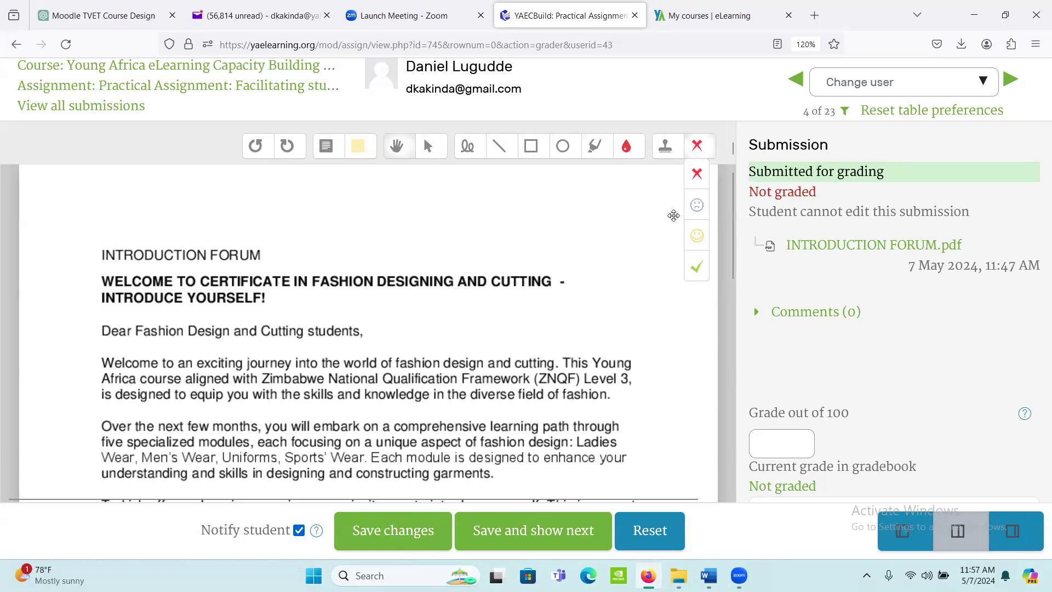
left_click(697, 268)
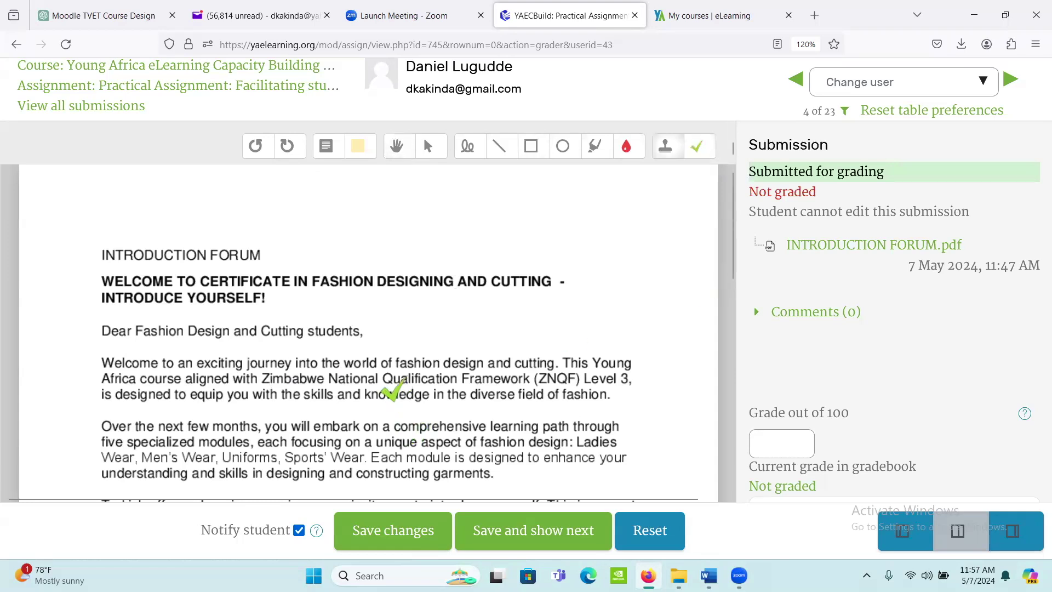
left_click(393, 390)
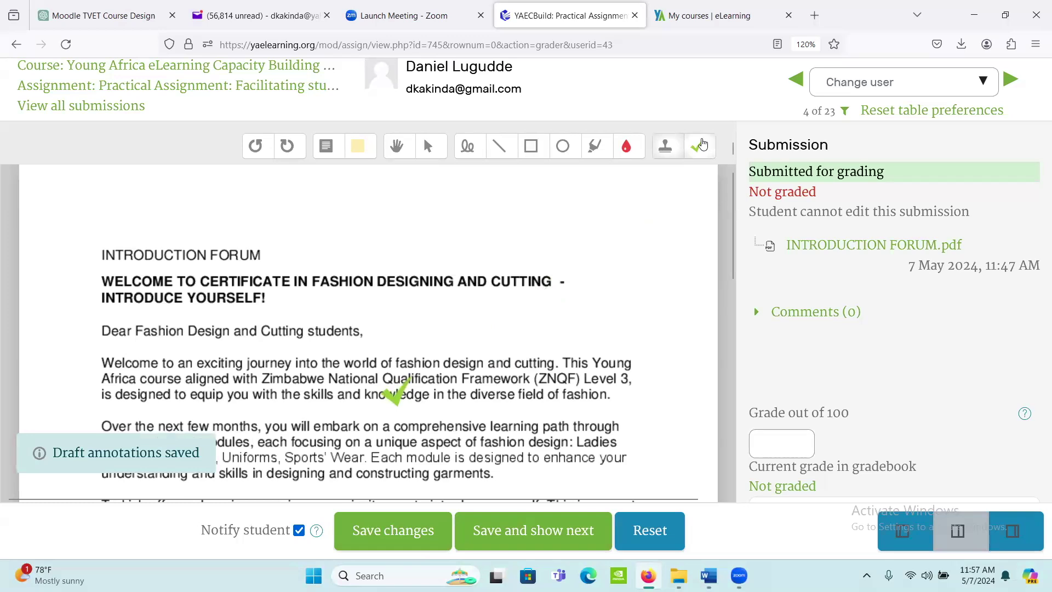
left_click(696, 156)
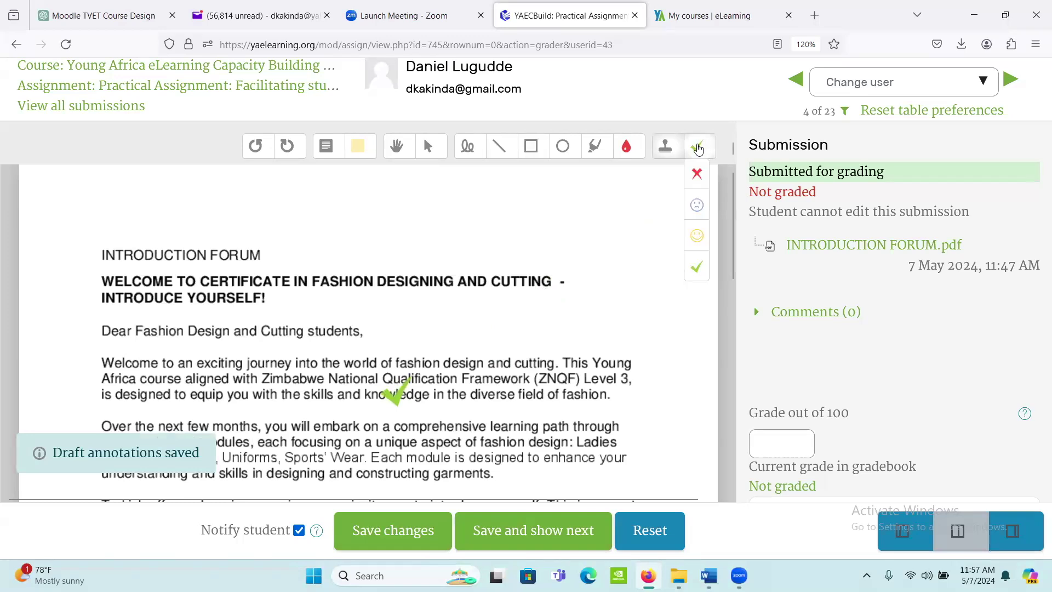
left_click(696, 174)
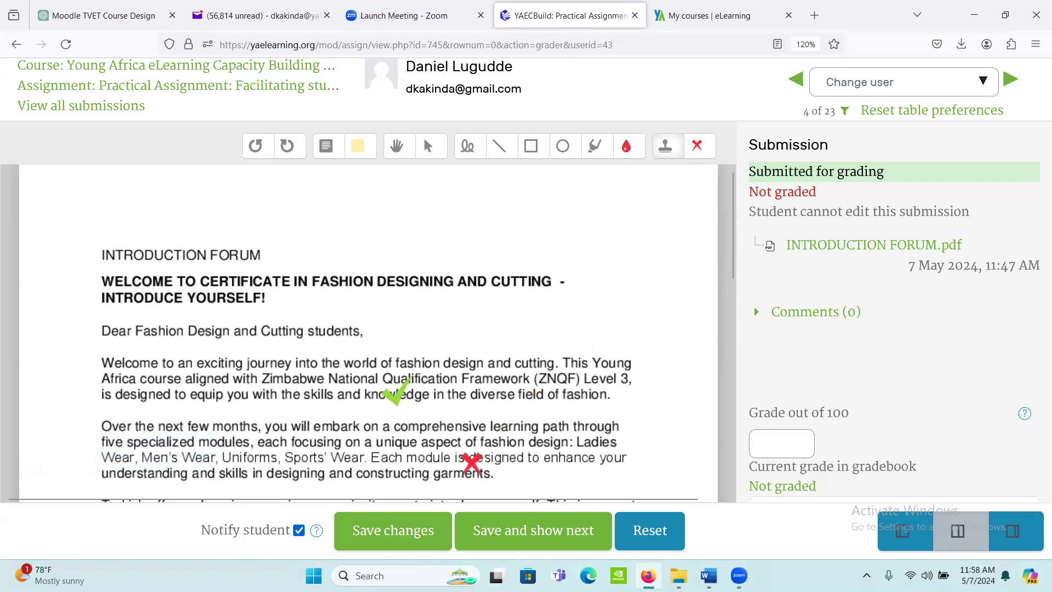
left_click(478, 463)
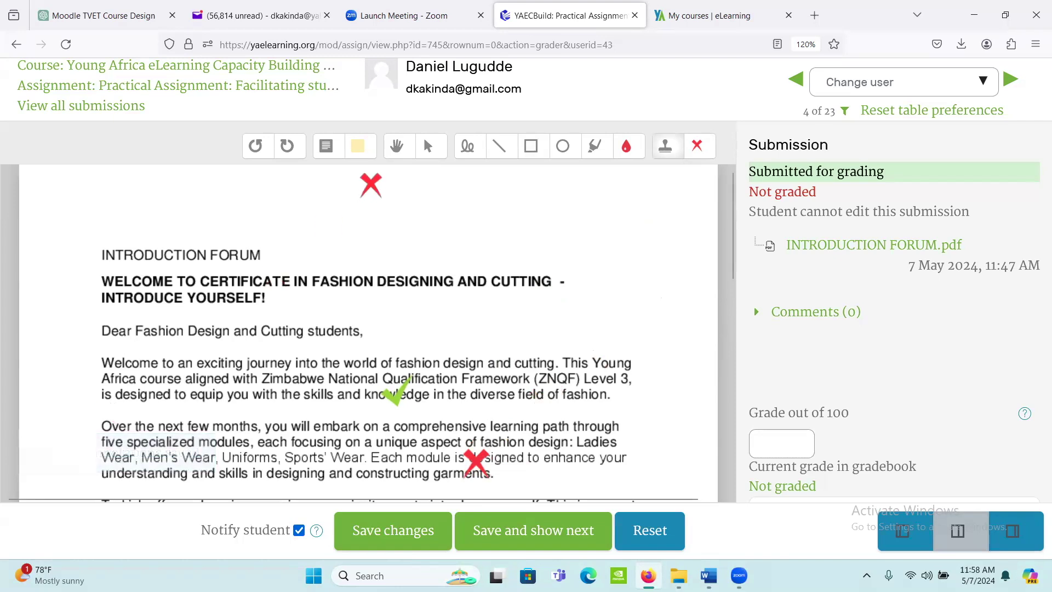
Add a 'Good work' comment box beside the INTRODUCTION FORUM heading, then return to the Grading page.
left_click(329, 147)
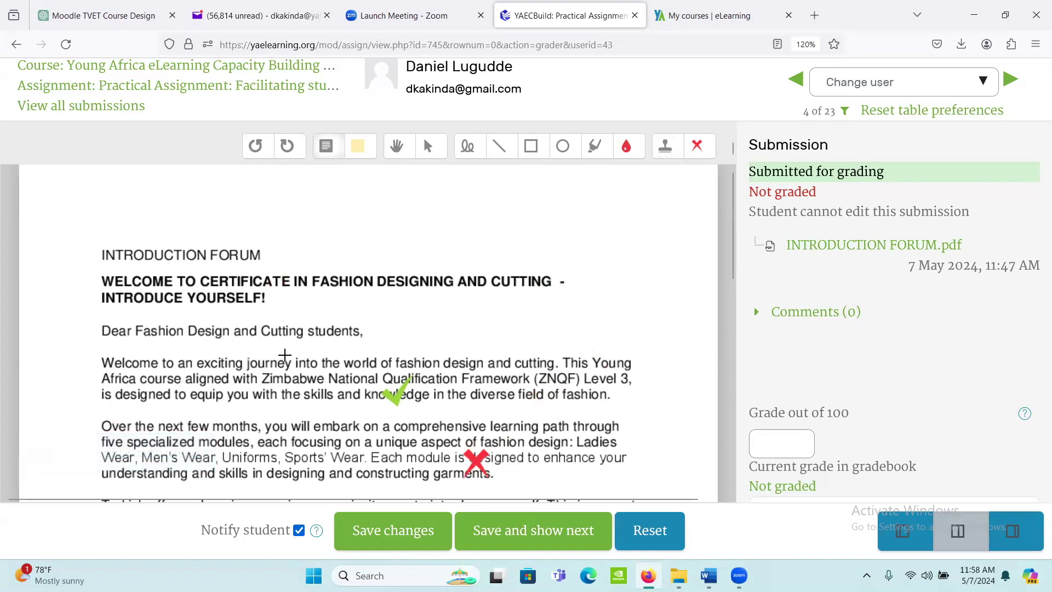
left_click_drag(272, 244, 588, 321)
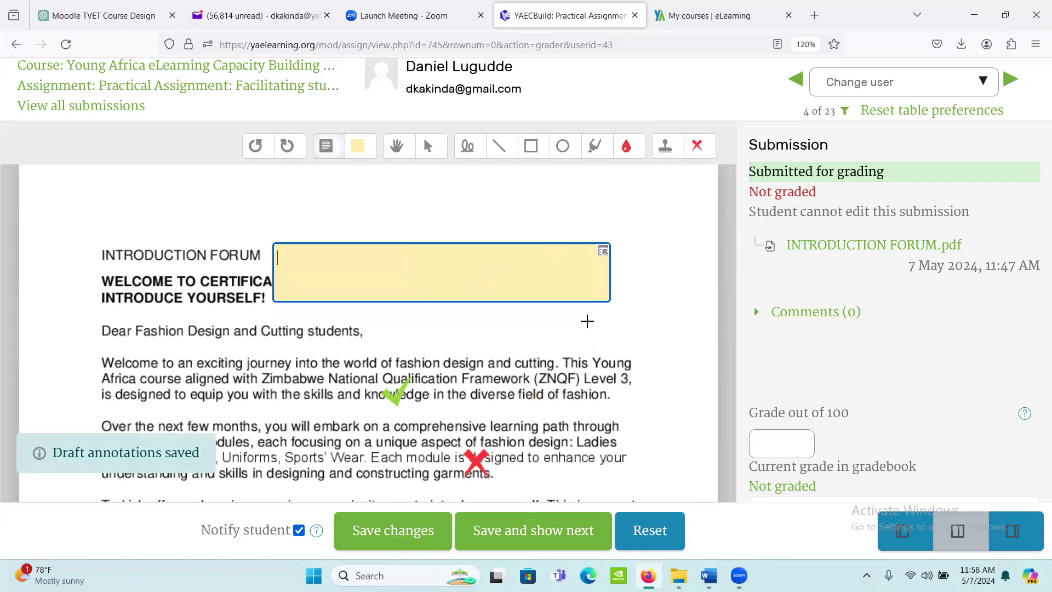
type("Good")
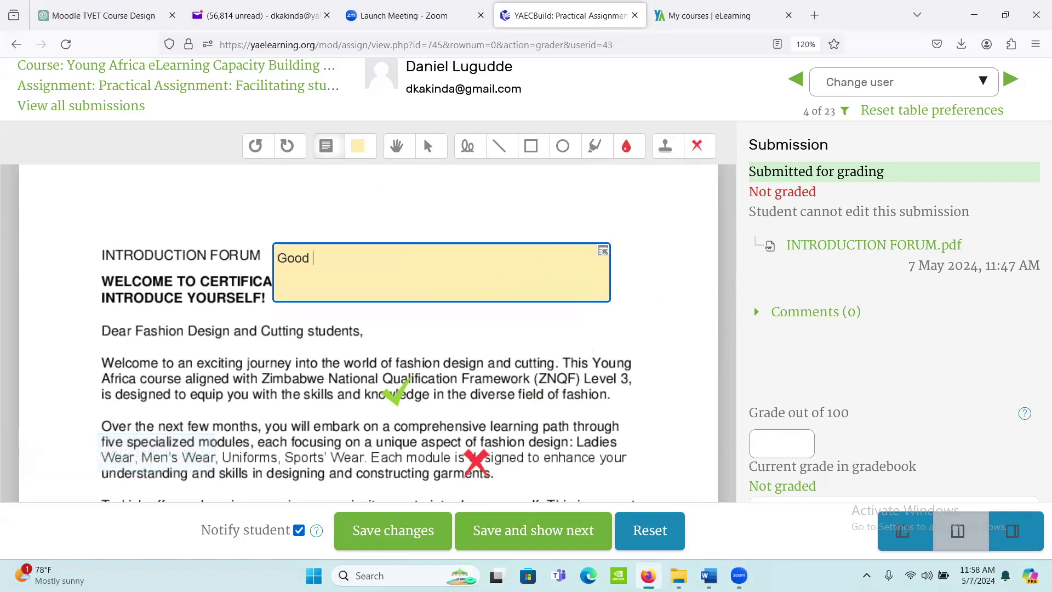
type(" work")
key("alt+Left")
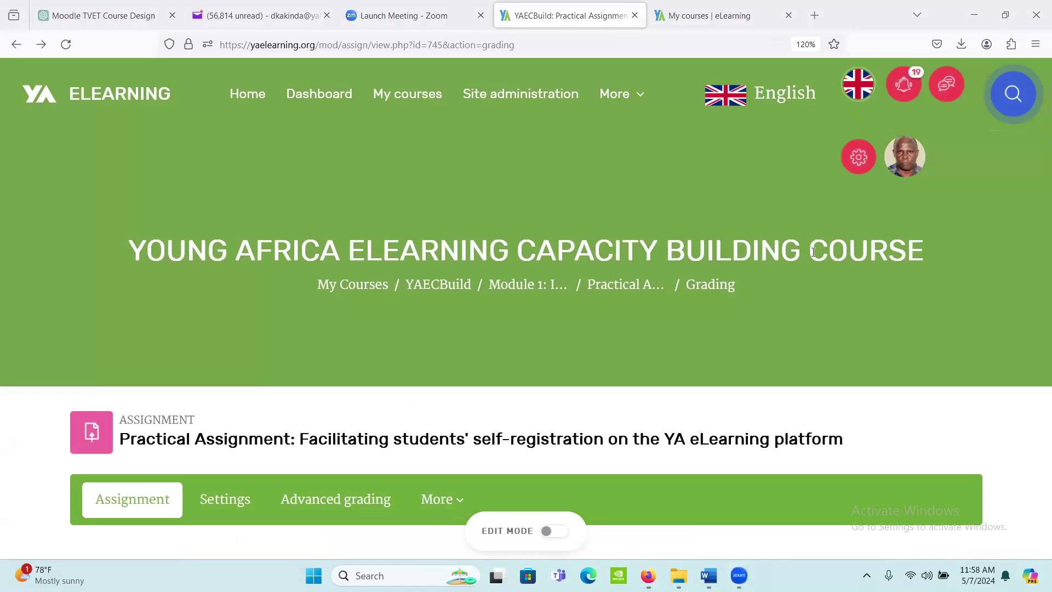
Reopen the grader from the Grade button on the student's row in the grading table.
left_click(1037, 334)
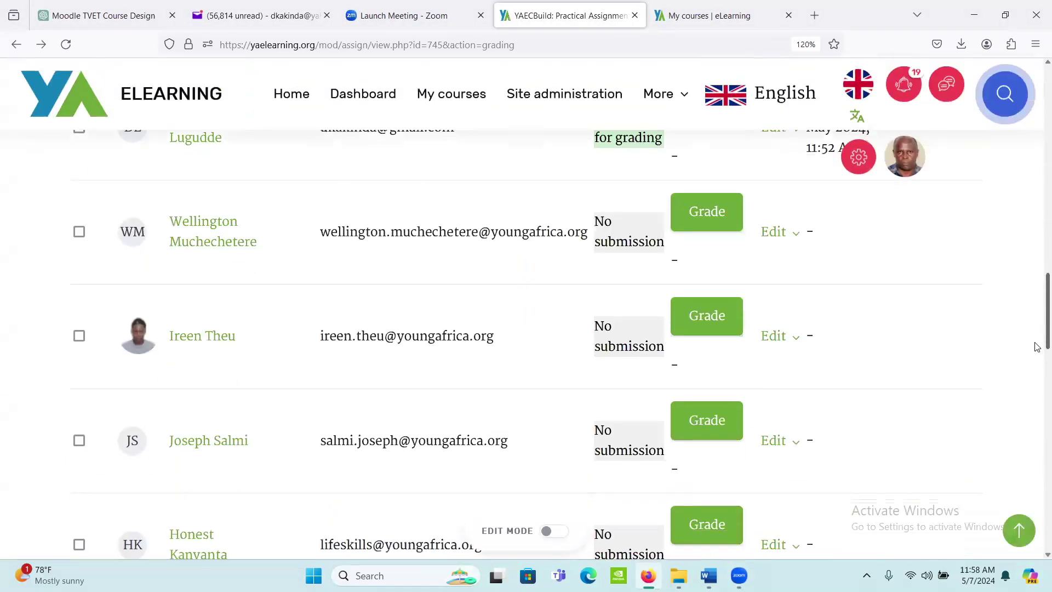
scroll(1037, 349, "down", 1)
scroll(1036, 294, "up", 3)
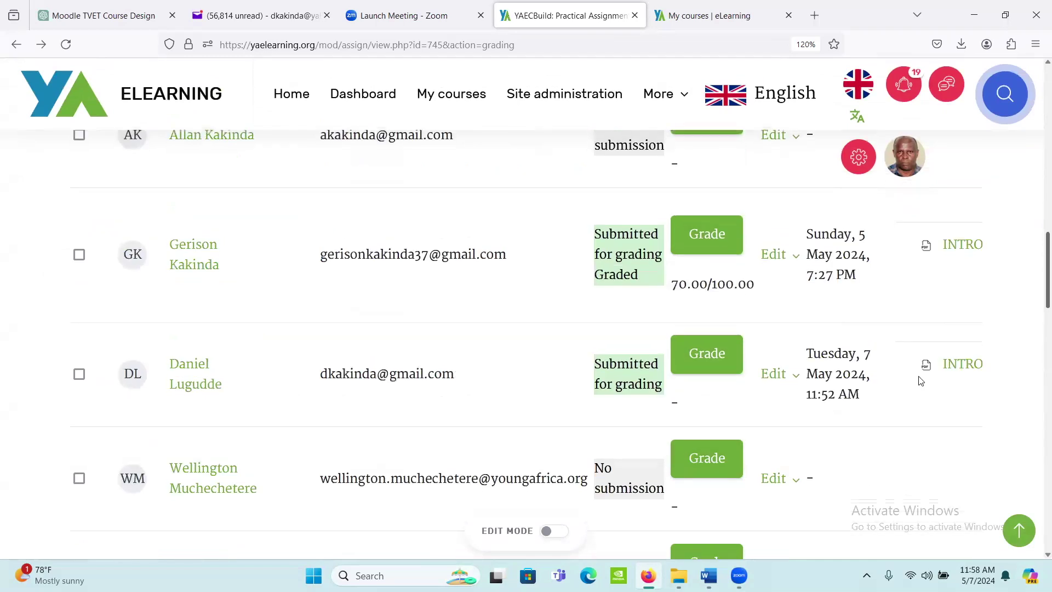
scroll(844, 388, "down", 1)
left_click(699, 352)
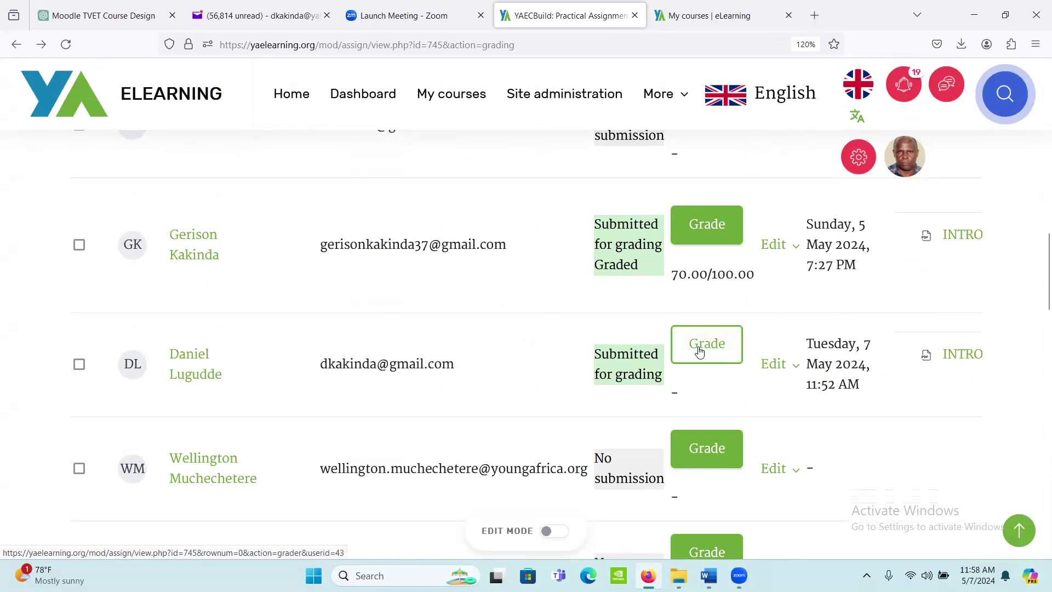
left_click(699, 351)
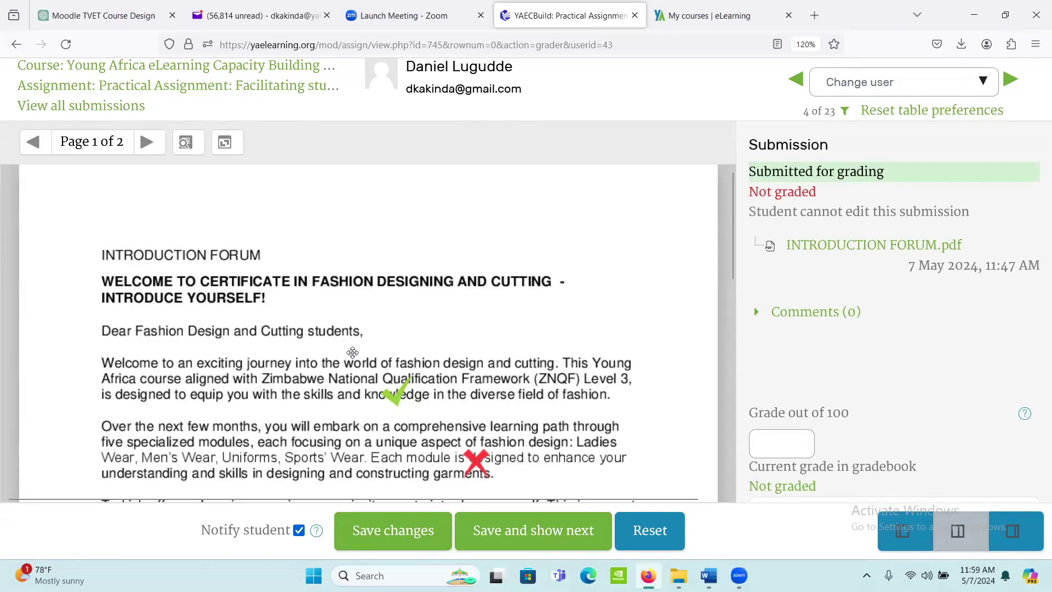
Enter 40 as the grade out of 100 and save it with Save and show next.
scroll(383, 362, "right", 1)
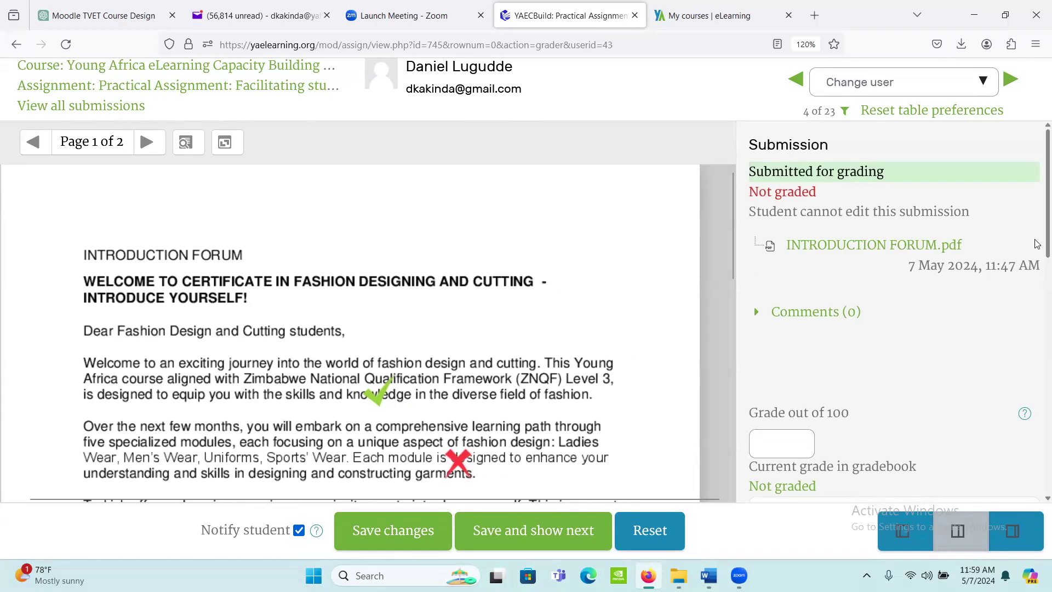
scroll(1038, 284, "down", 2)
scroll(1038, 284, "down", 1)
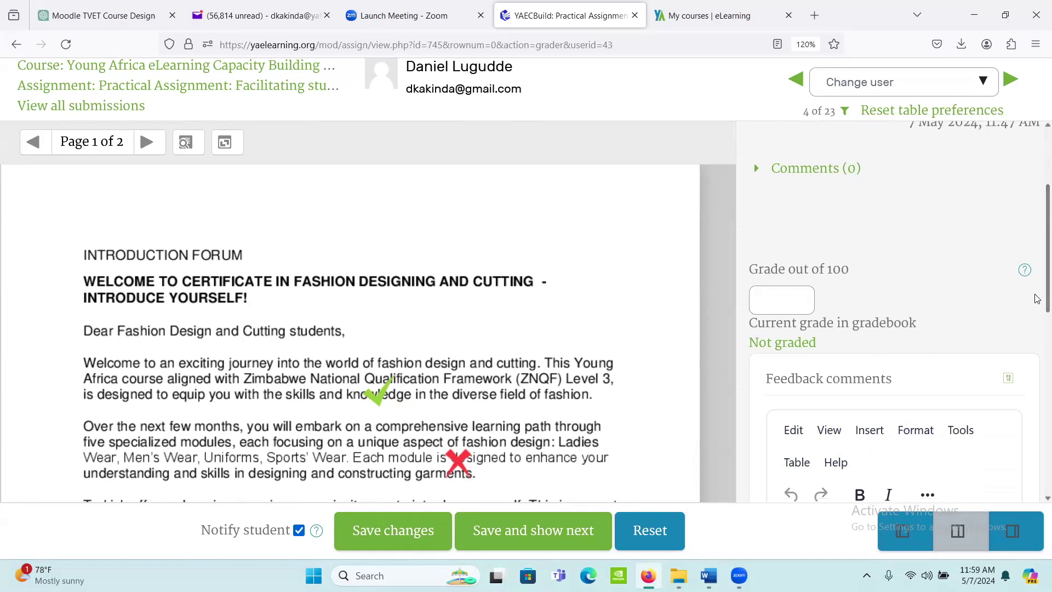
left_click(775, 306)
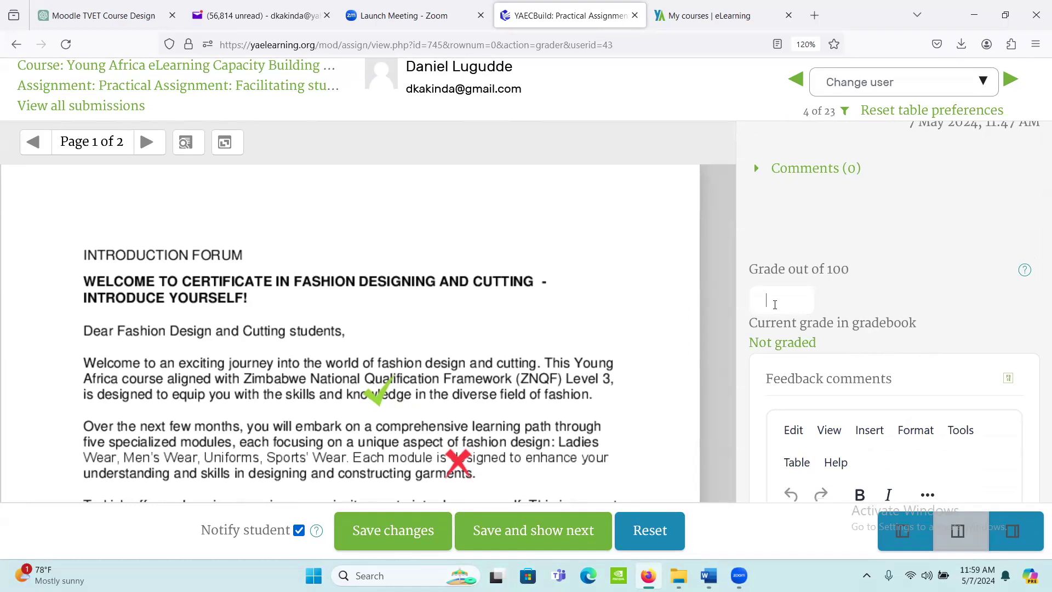
type("40")
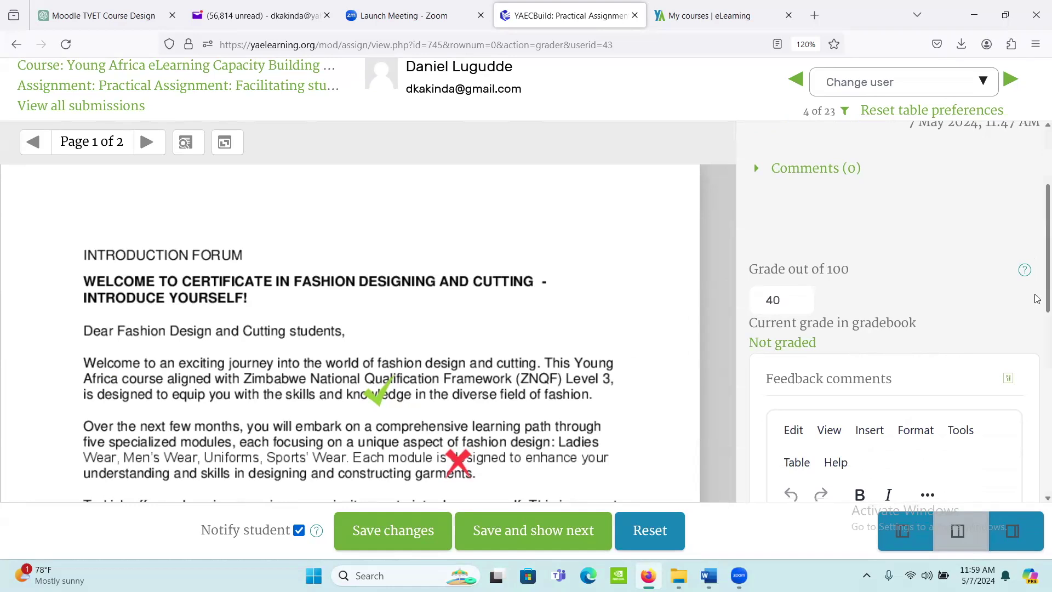
scroll(1037, 299, "down", 5)
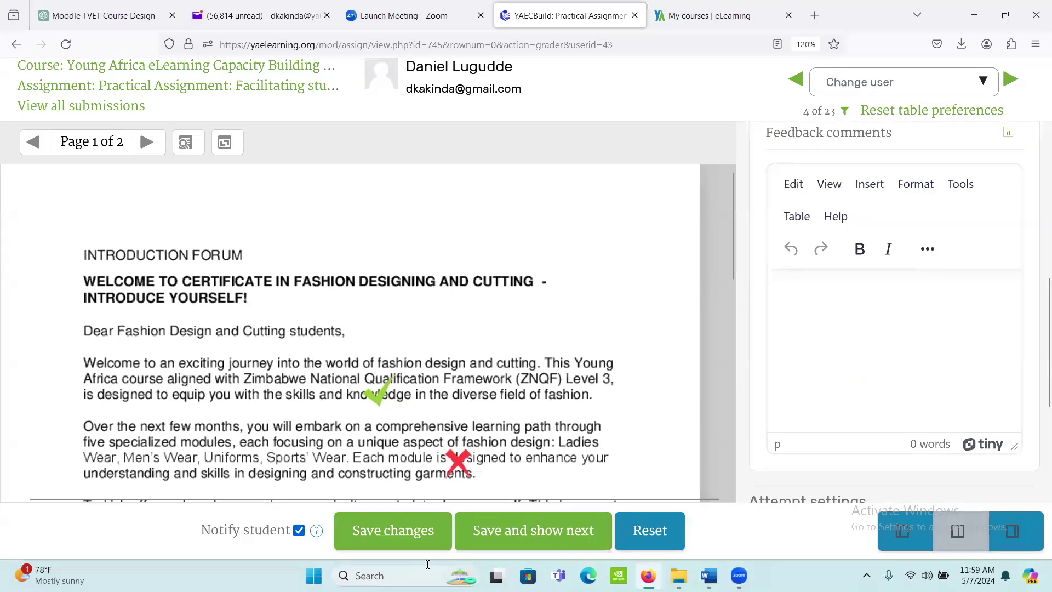
left_click(536, 540)
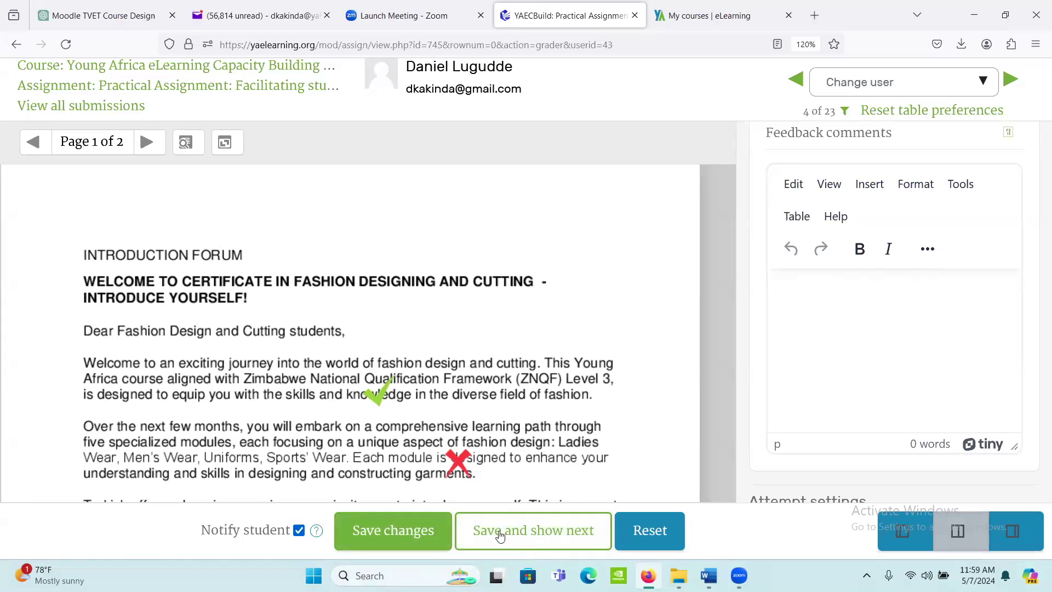
left_click(497, 535)
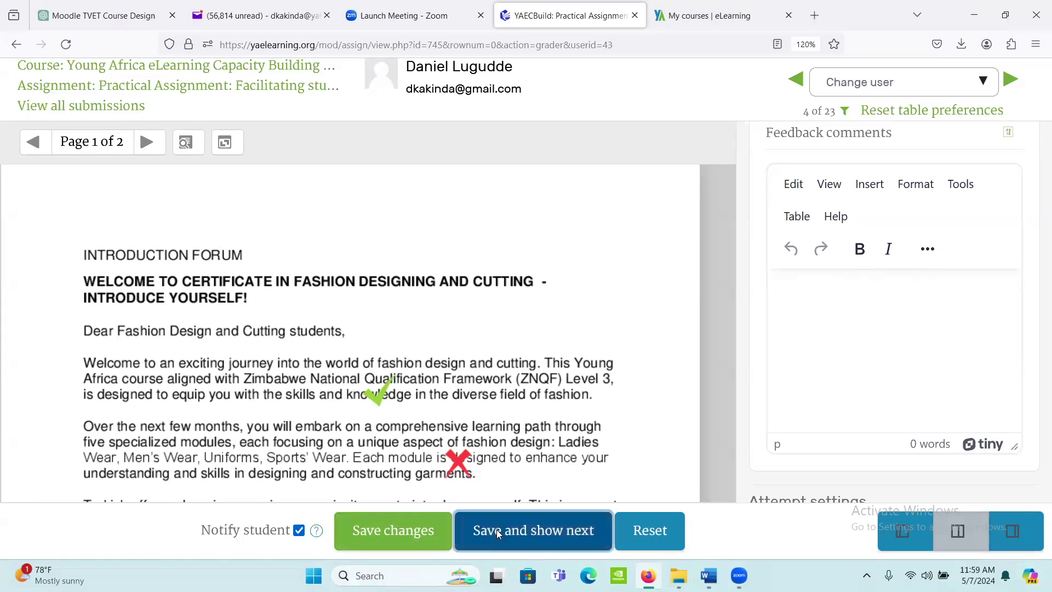